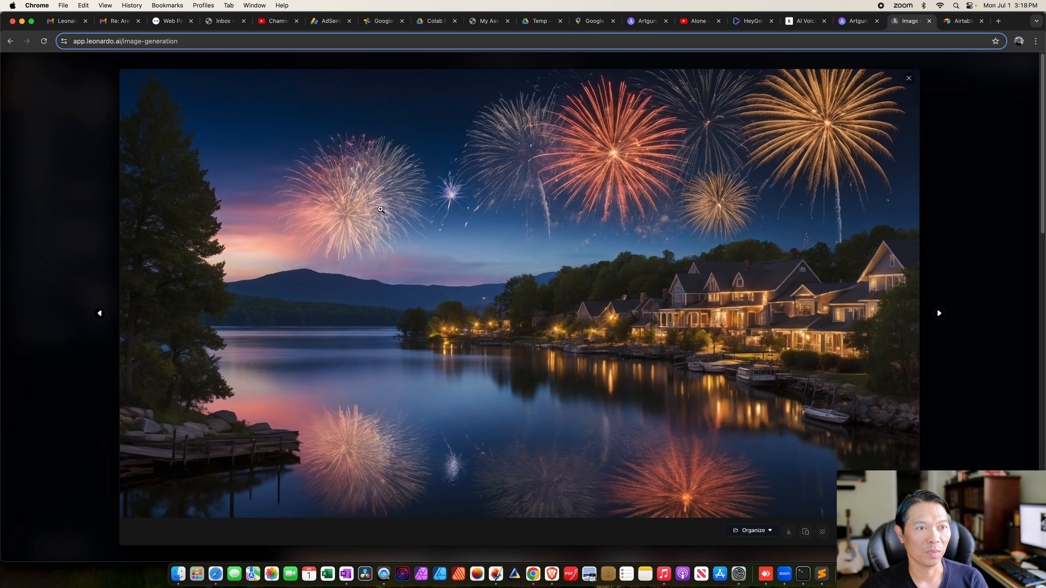
- Look at the July 2024 Monthly Investing Adventure thumbnail in YouTube Studio and return to the Leonardo.Ai image generation list
{"action": "left_click", "coordinate": [279, 22]}
{"action": "left_click", "coordinate": [253, 194]}
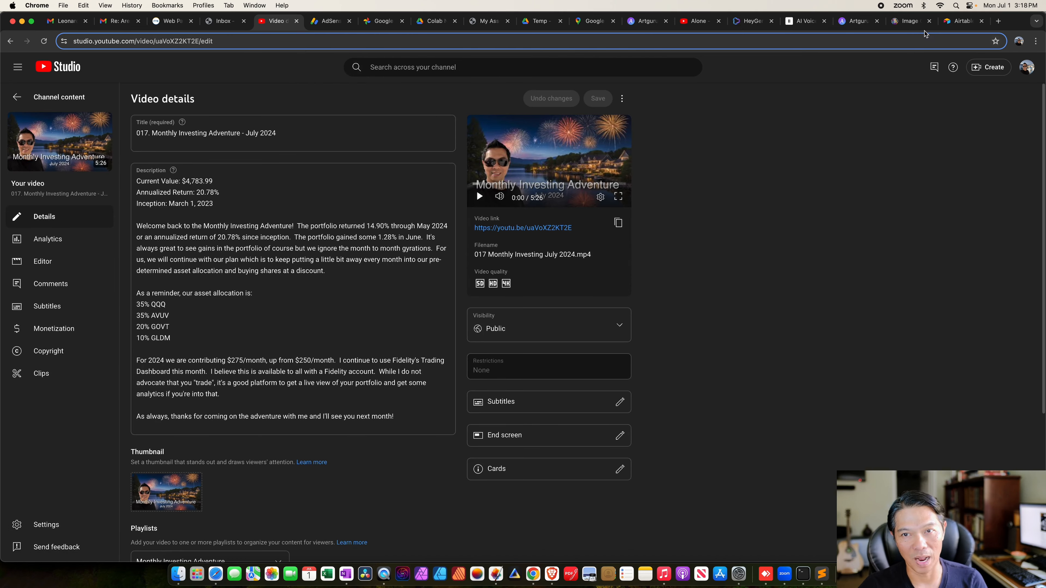
{"action": "left_click", "coordinate": [911, 21]}
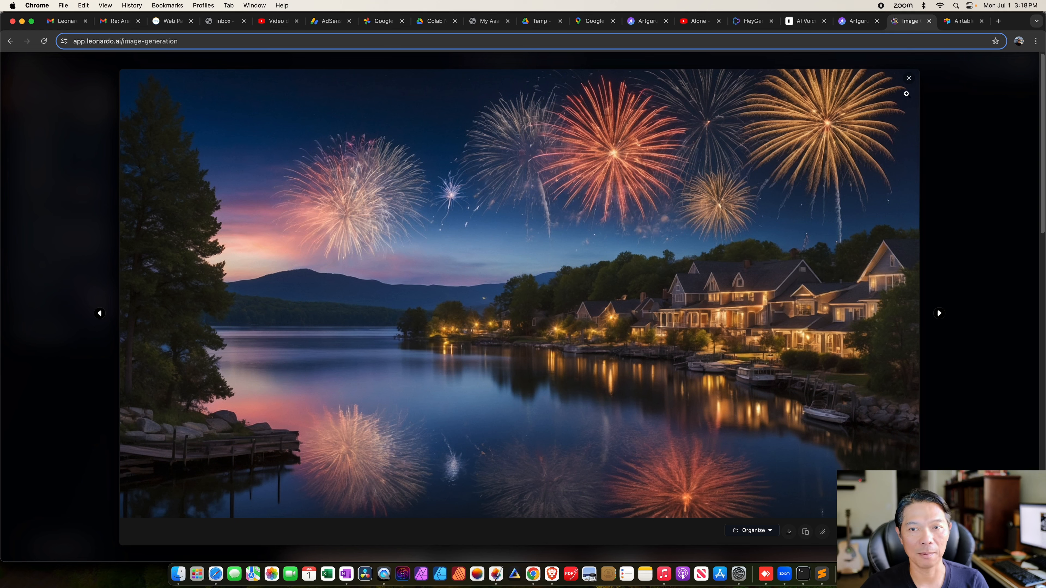
{"action": "left_click", "coordinate": [909, 78]}
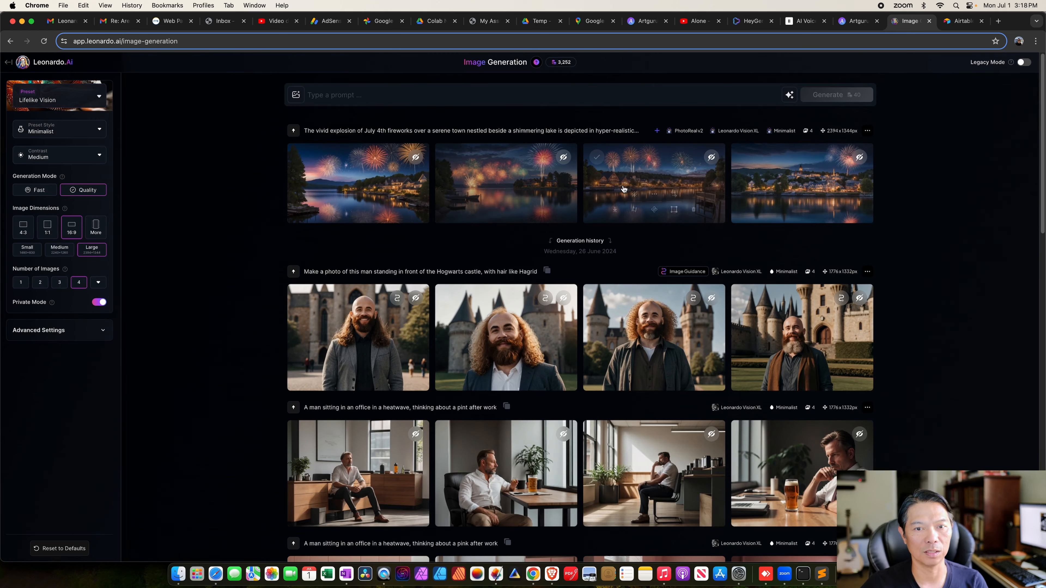
- View the four July 4th fireworks images enlarged one after another and return to the generation list
{"action": "left_click", "coordinate": [383, 178]}
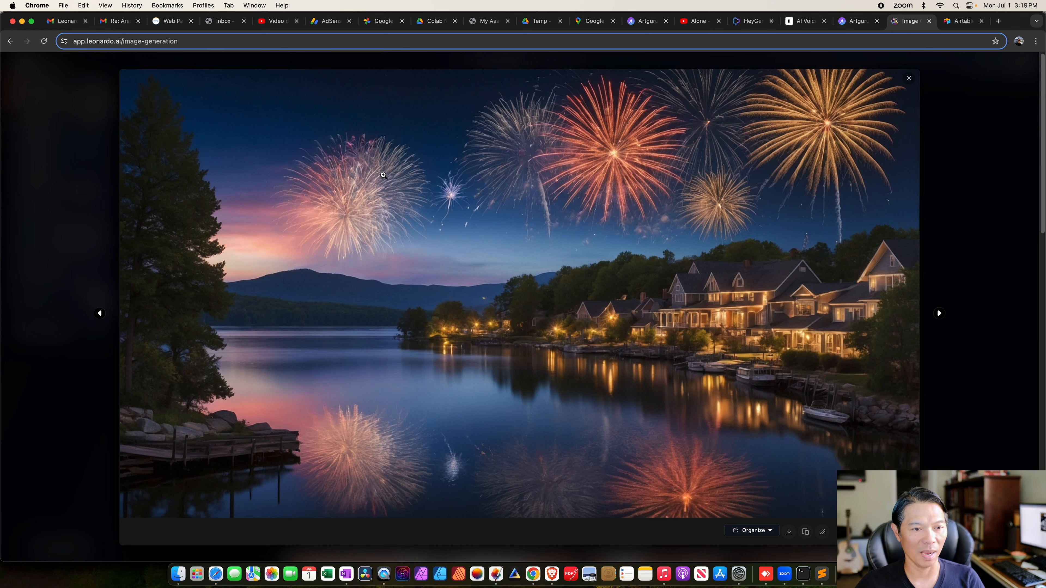
{"action": "key", "text": "Left"}
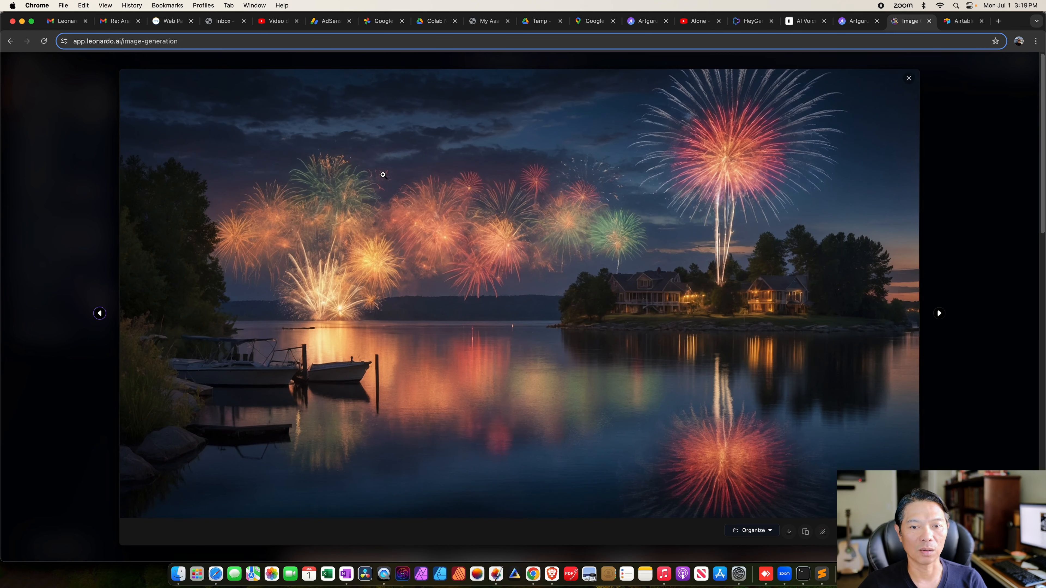
{"action": "key", "text": "Left"}
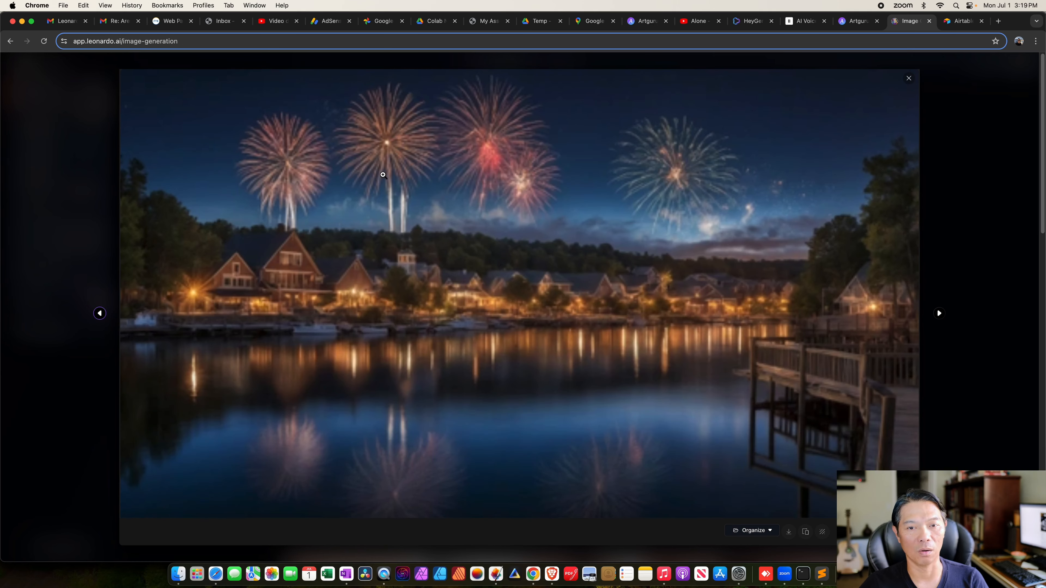
{"action": "key", "text": "Left"}
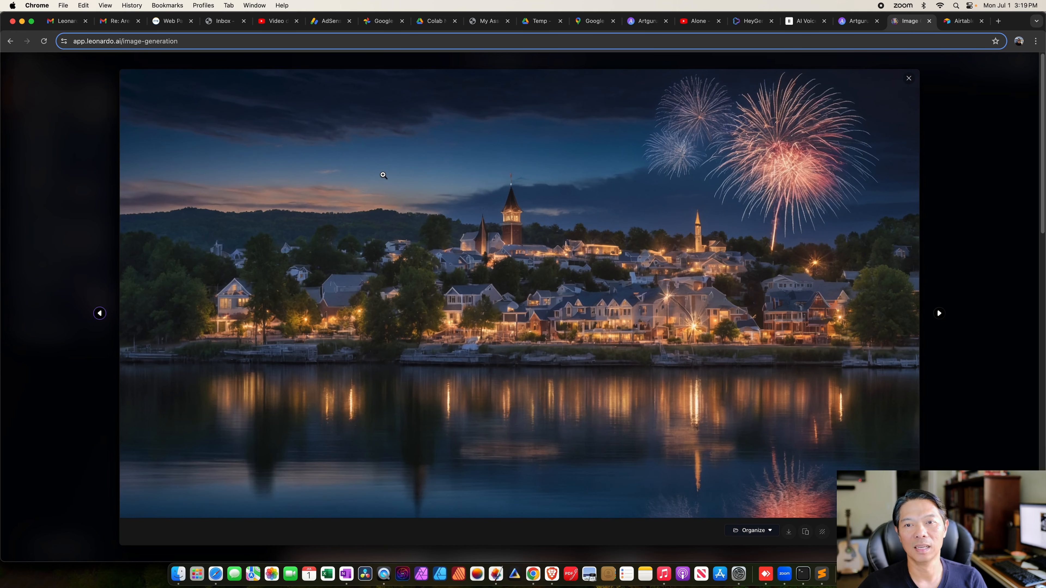
{"action": "left_click", "coordinate": [908, 80]}
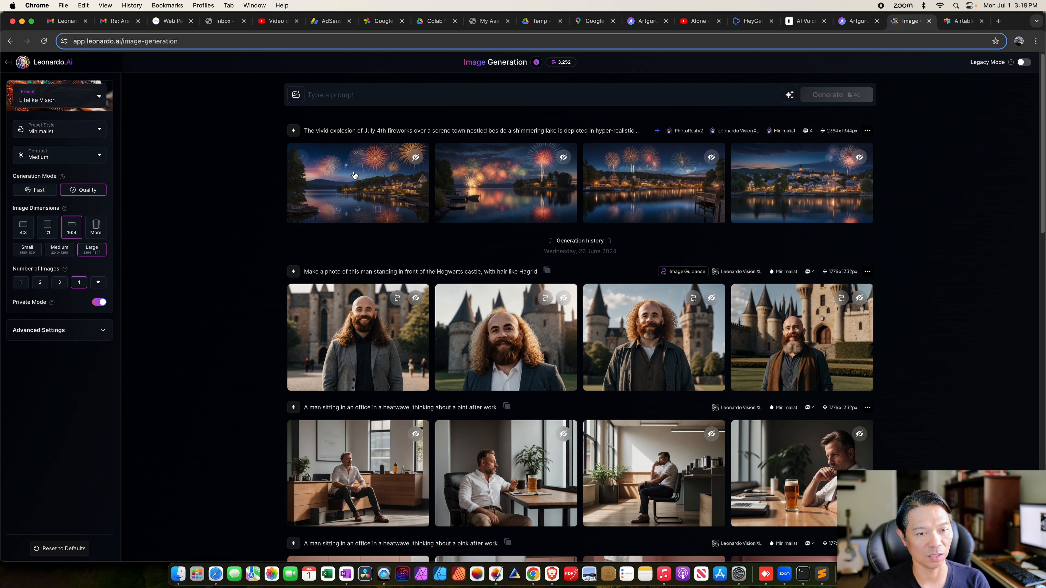
- Expand the full prompt of the July 4th fireworks generation and copy it
{"action": "mouse_move", "coordinate": [422, 350]}
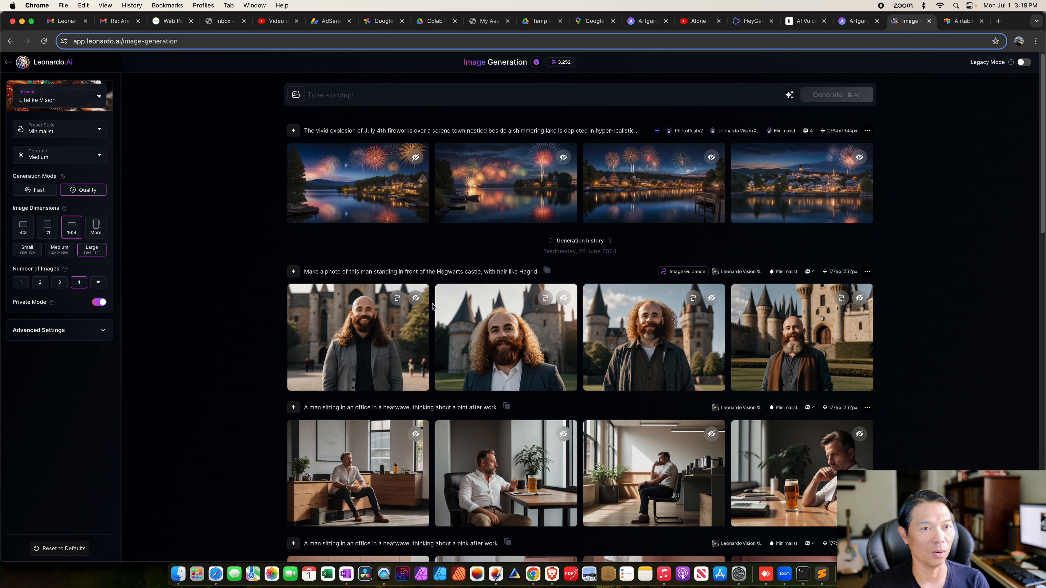
{"action": "mouse_move", "coordinate": [304, 169]}
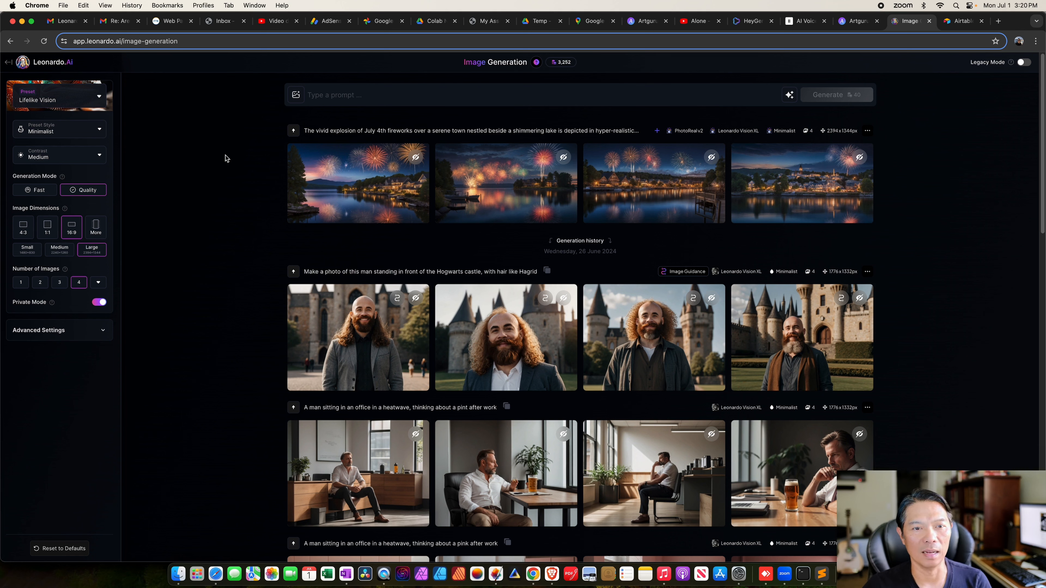
{"action": "mouse_move", "coordinate": [354, 210]}
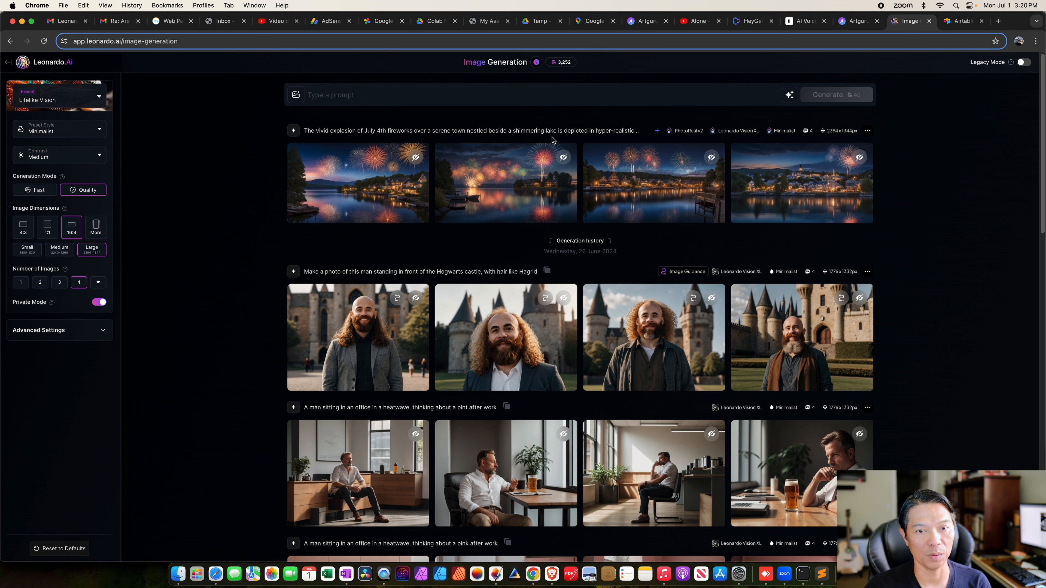
{"action": "left_click", "coordinate": [657, 131]}
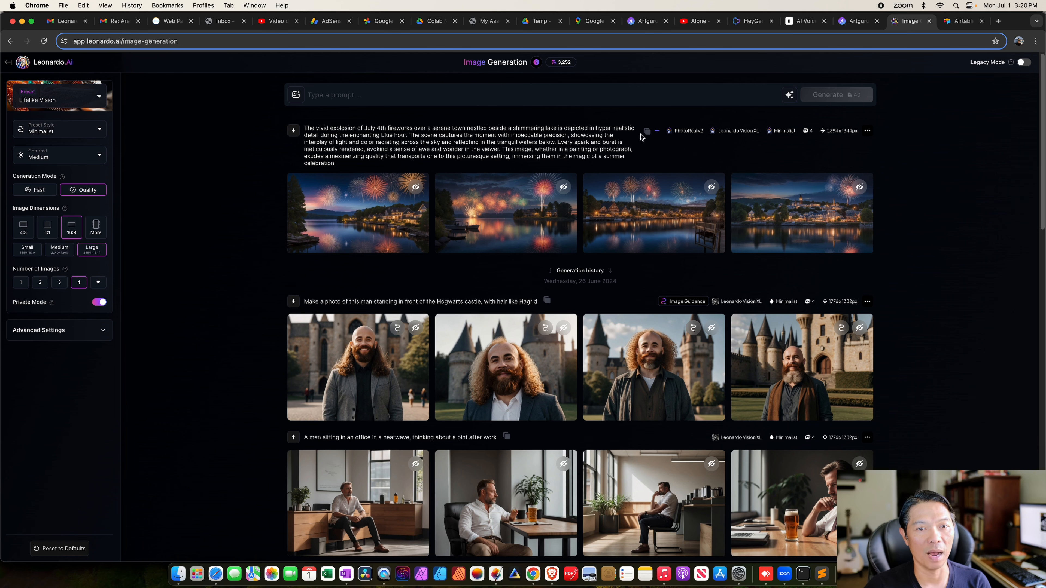
{"action": "left_click", "coordinate": [647, 131]}
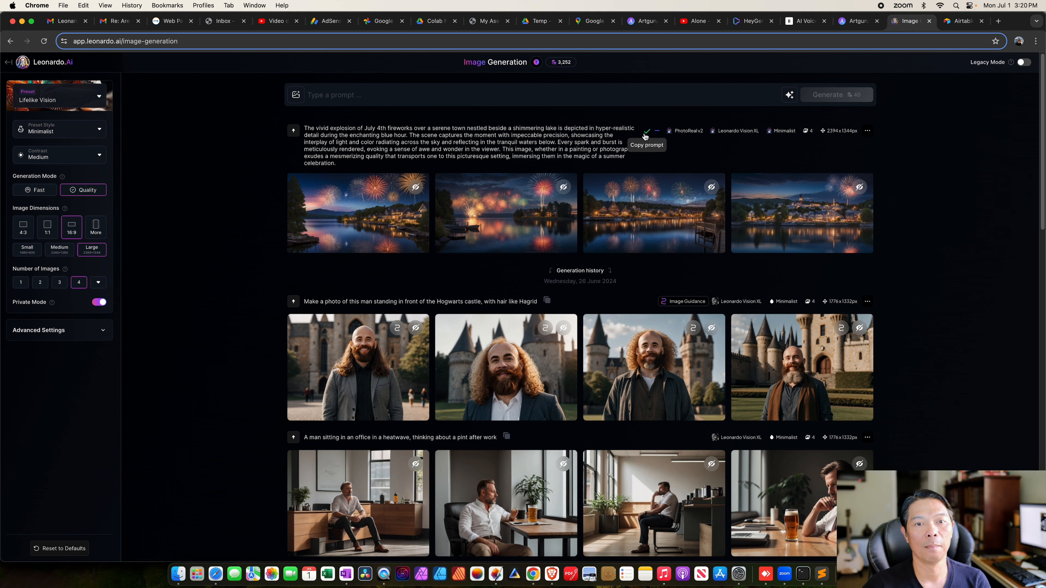
- Switch to Artguru and set its AI Art Generator to a 3:2 aspect ratio and 4 images
{"action": "left_click", "coordinate": [861, 20]}
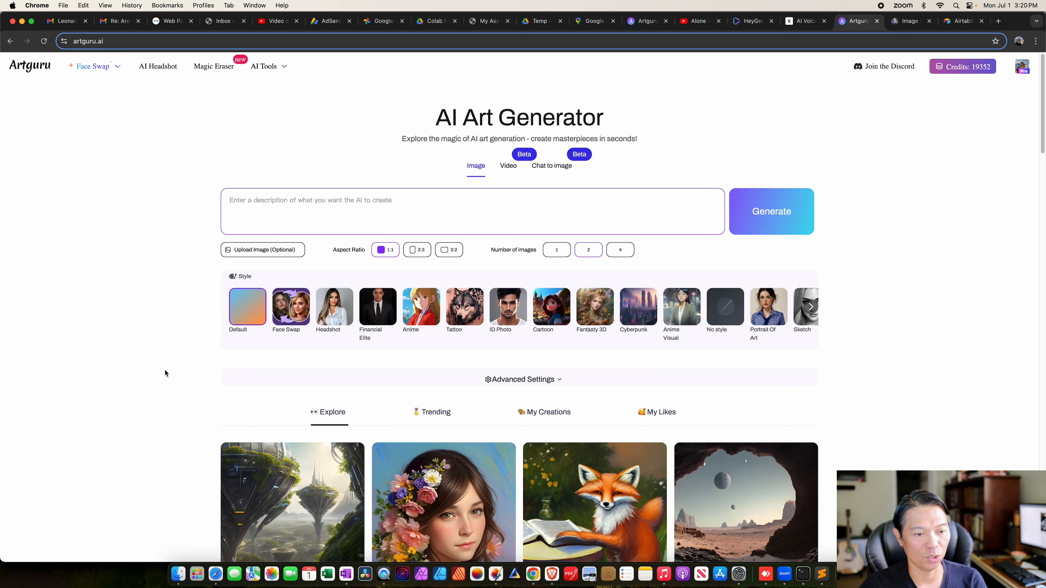
{"action": "scroll", "coordinate": [165, 370], "scroll_direction": "down", "scroll_amount": 10}
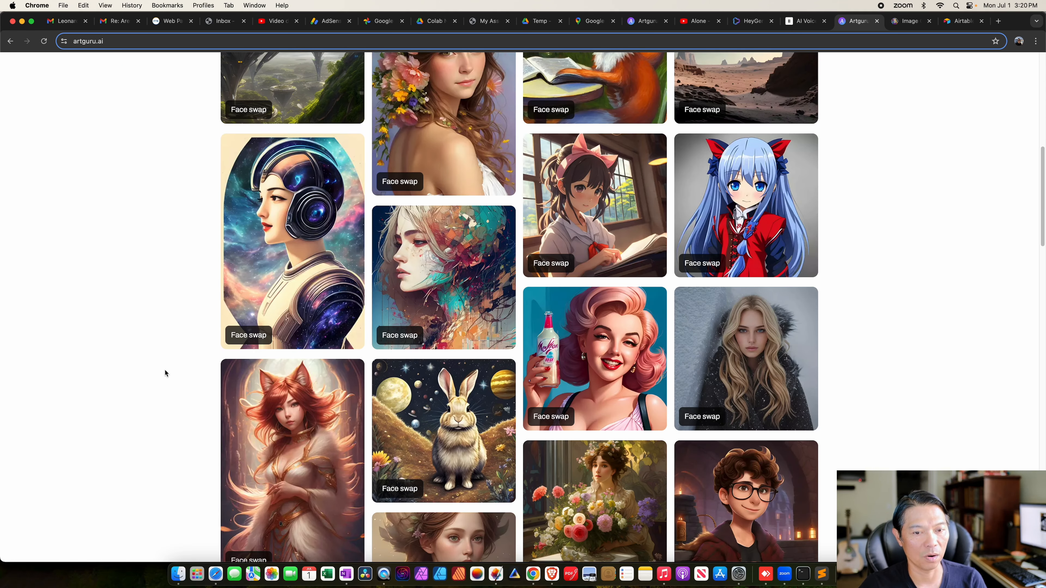
{"action": "scroll", "coordinate": [165, 370], "scroll_direction": "down", "scroll_amount": 12}
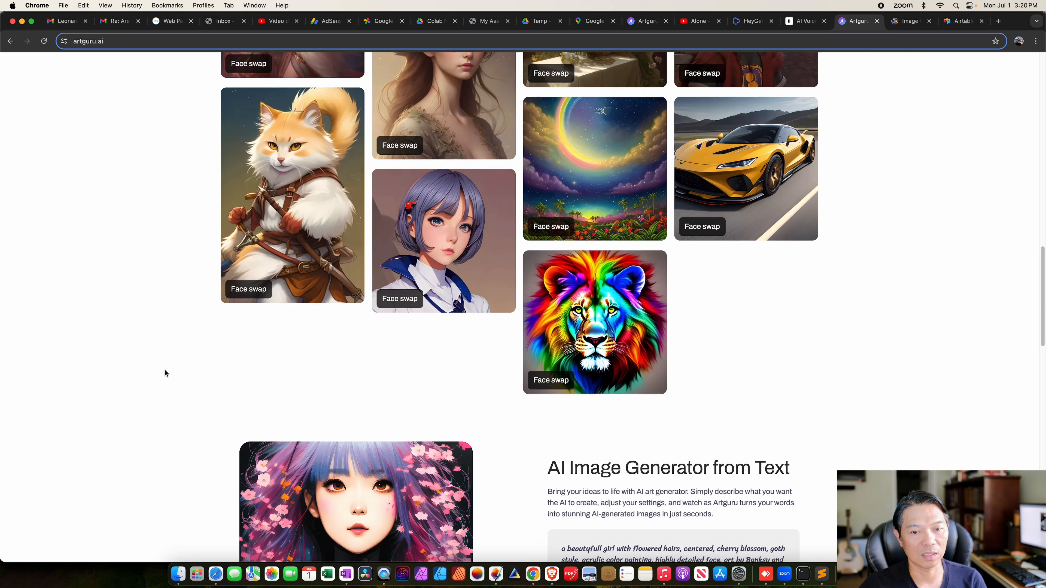
{"action": "scroll", "coordinate": [165, 371], "scroll_direction": "up", "scroll_amount": 15}
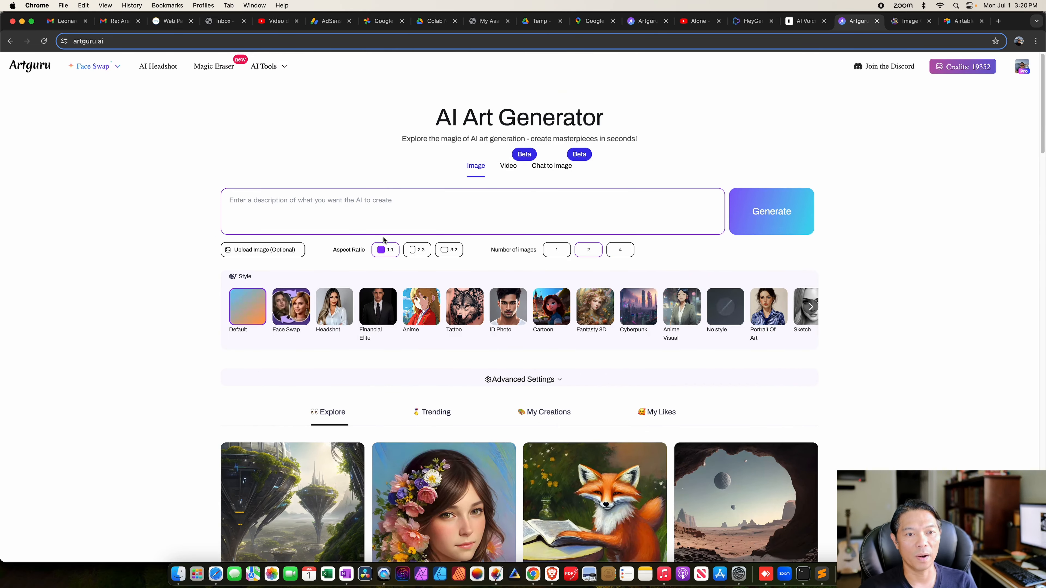
{"action": "left_click", "coordinate": [447, 255]}
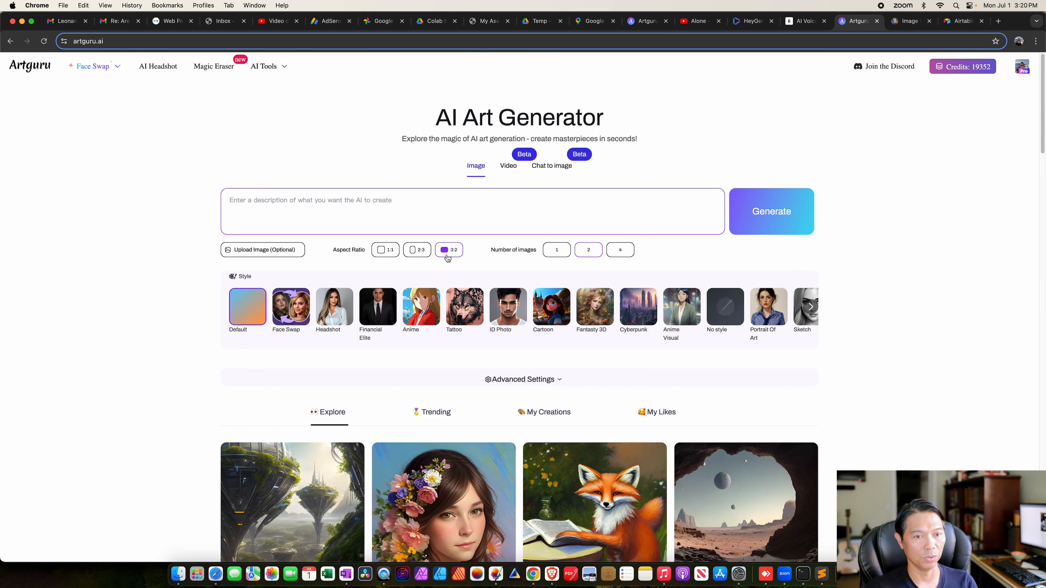
{"action": "left_click", "coordinate": [625, 254]}
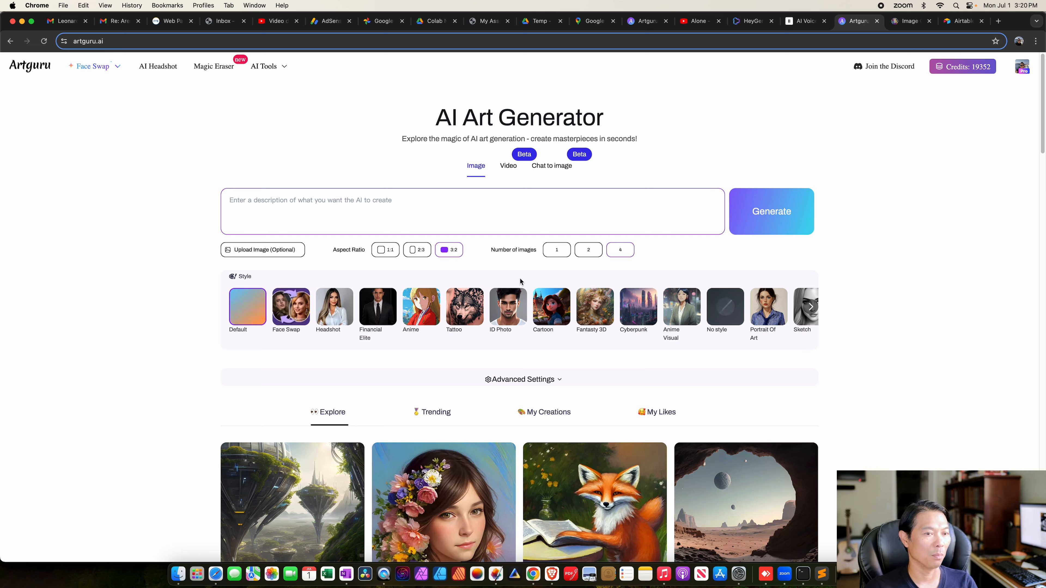
- Paste the copied July 4th fireworks prompt as the image description and generate the images
{"action": "left_click", "coordinate": [313, 196]}
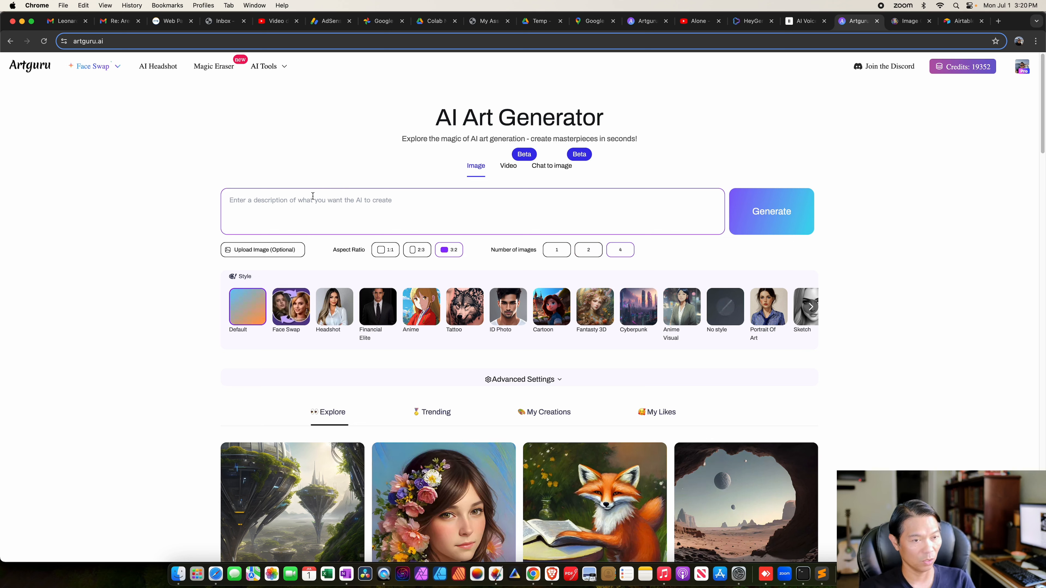
{"action": "key", "text": "super+v"}
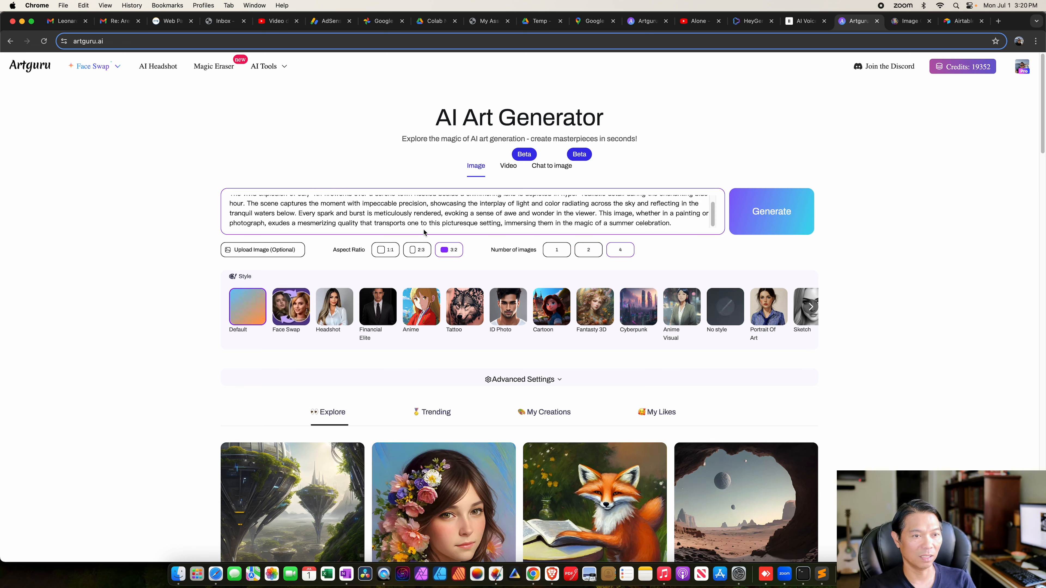
{"action": "scroll", "coordinate": [710, 208], "scroll_direction": "up", "scroll_amount": 3}
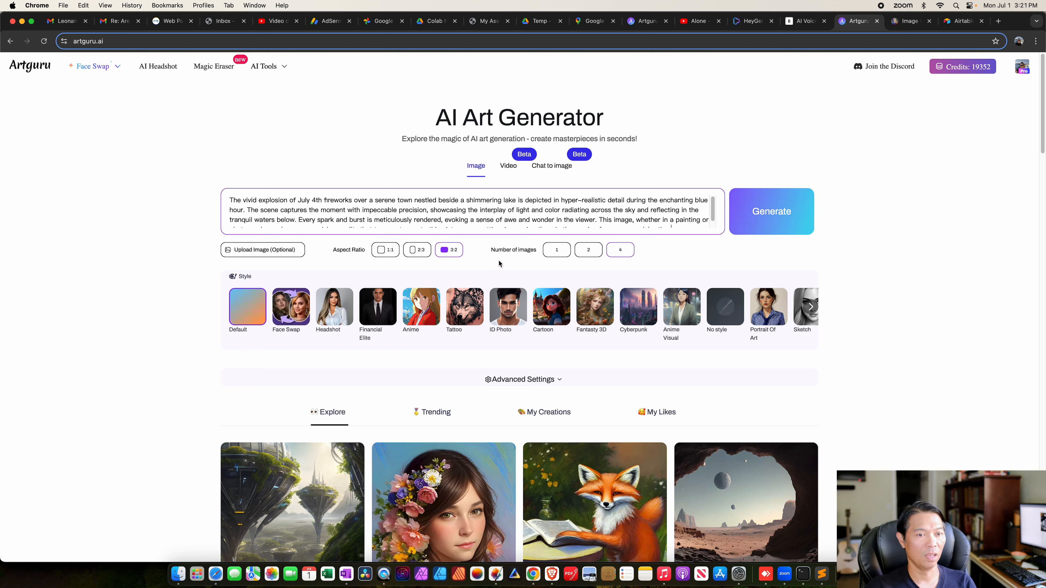
{"action": "left_click", "coordinate": [775, 225]}
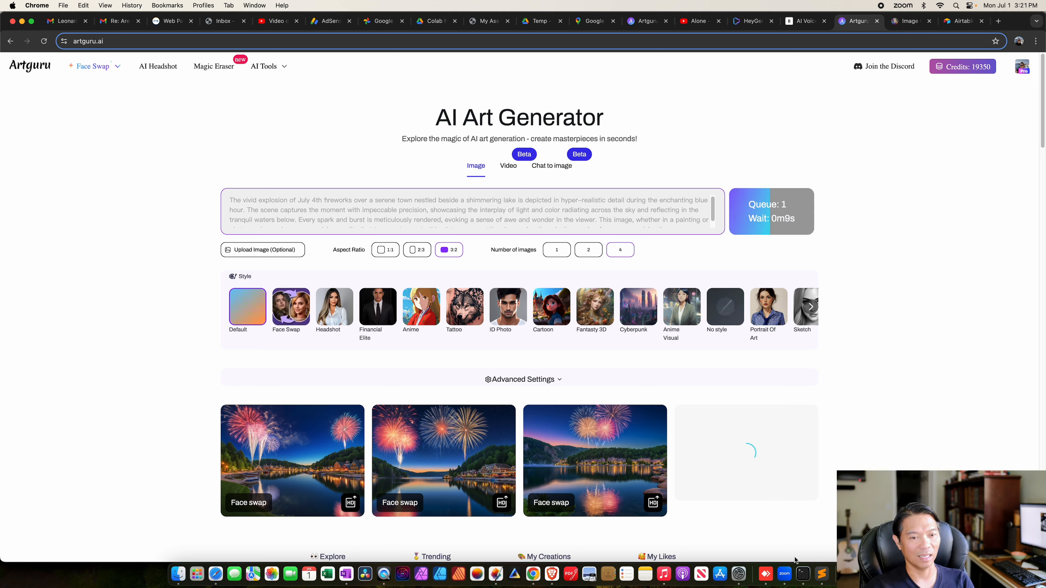
- Examine each of the four generated fireworks images at full size, closing each preview
{"action": "mouse_move", "coordinate": [325, 482]}
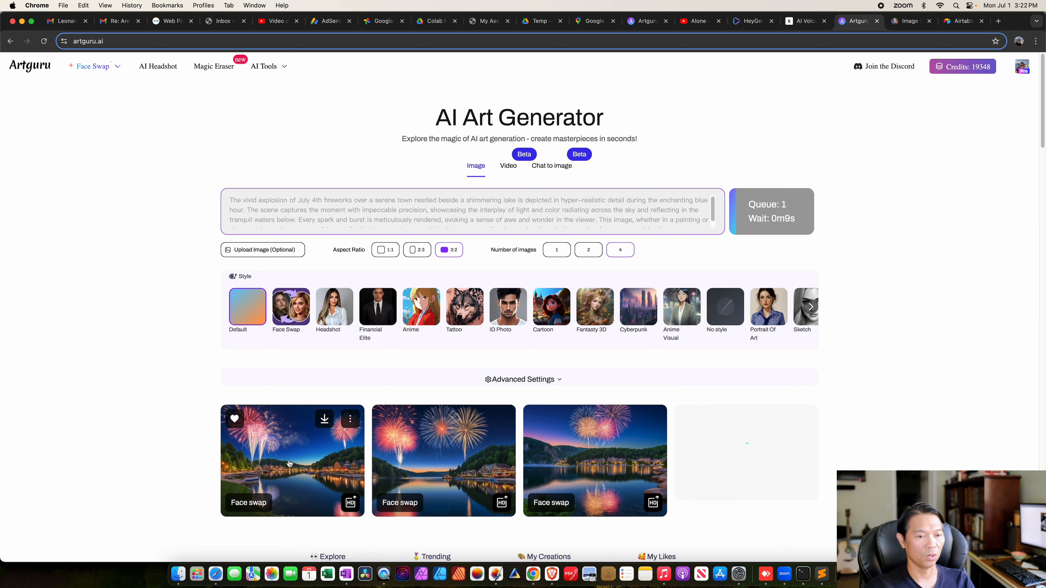
{"action": "left_click", "coordinate": [298, 468]}
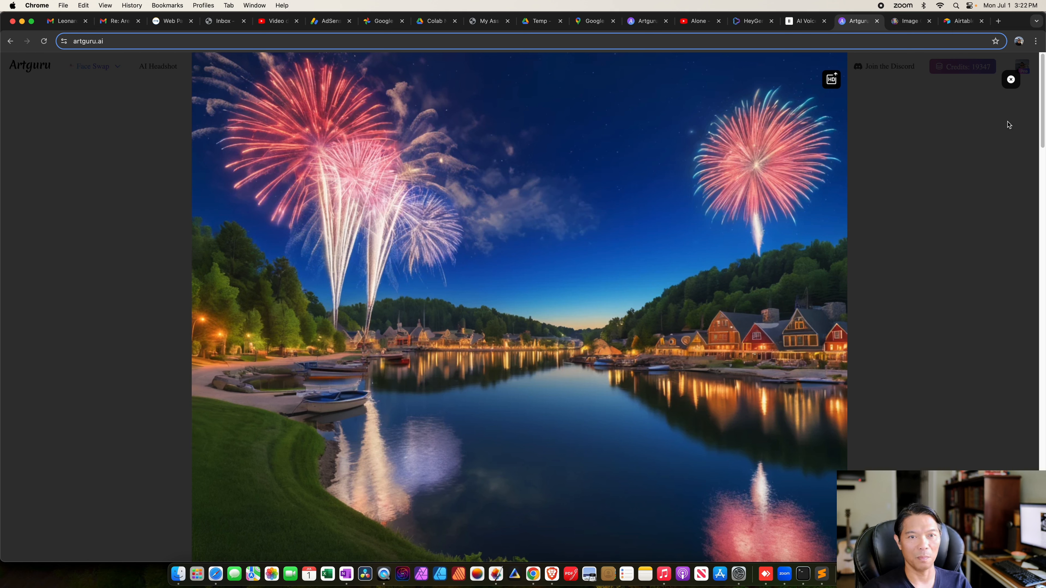
{"action": "left_click", "coordinate": [1011, 79]}
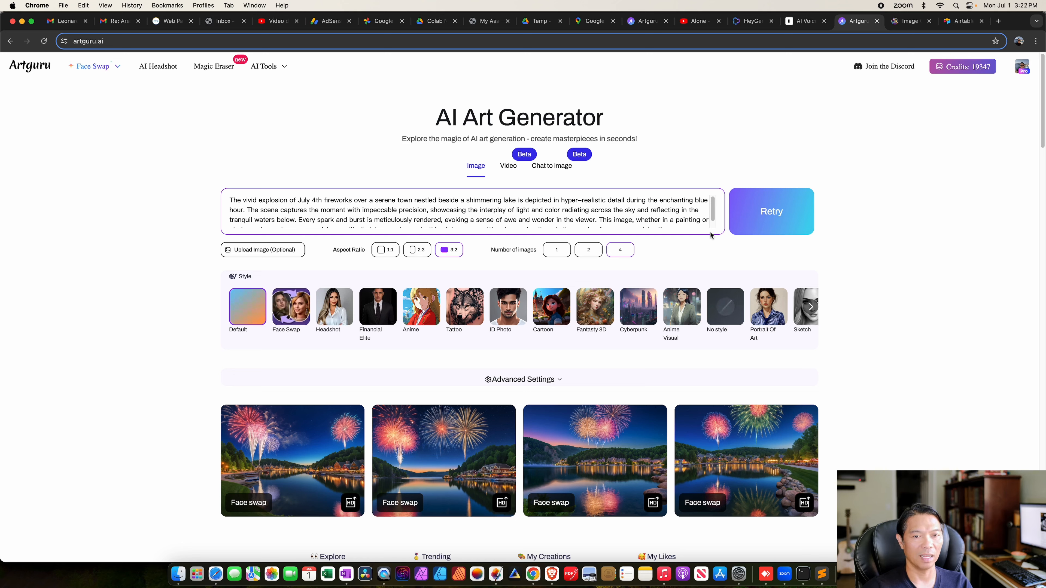
{"action": "scroll", "coordinate": [667, 216], "scroll_direction": "down", "scroll_amount": 1}
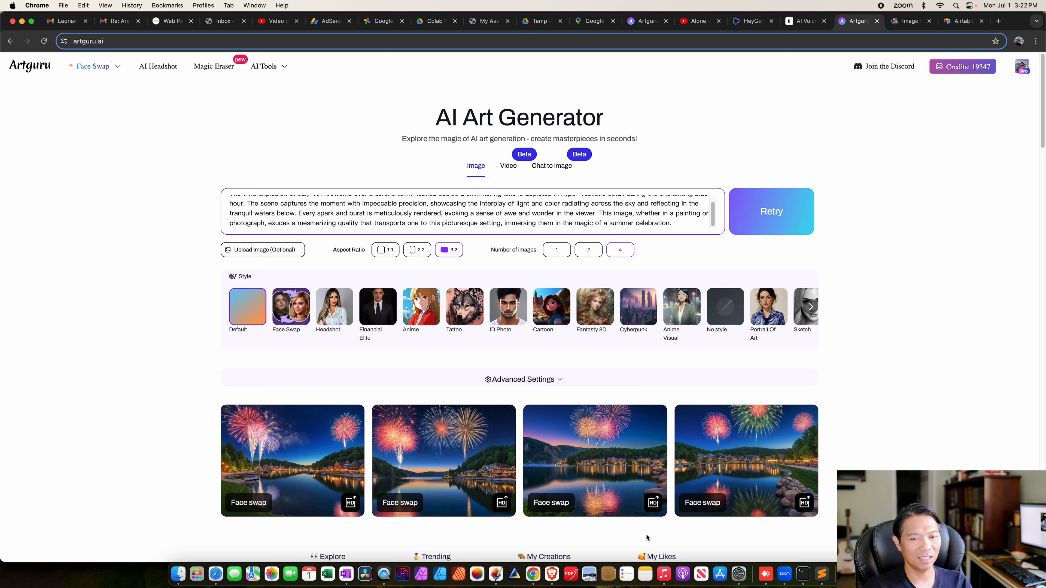
{"action": "left_click", "coordinate": [465, 452]}
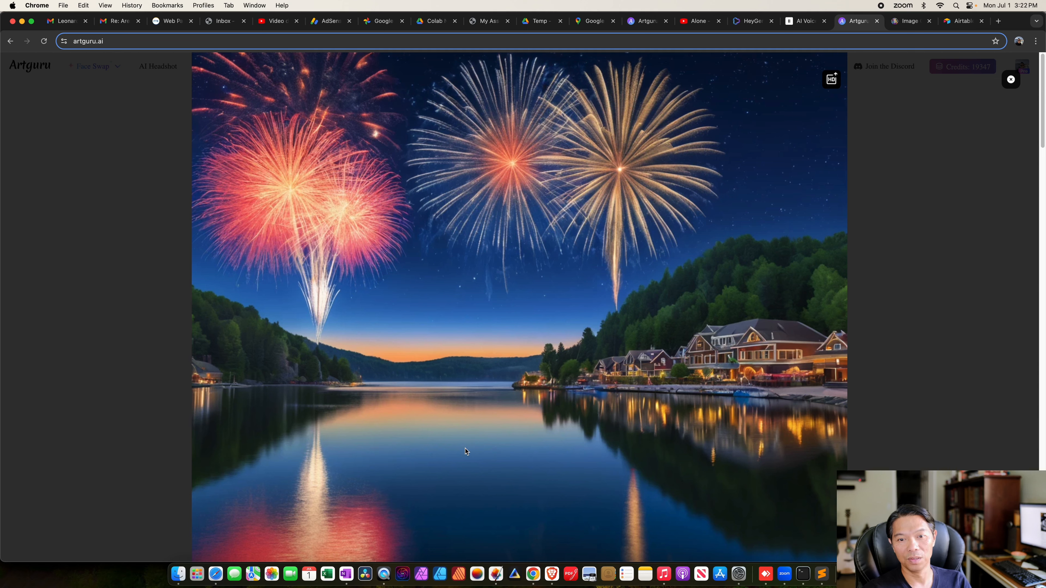
{"action": "left_click", "coordinate": [1010, 81]}
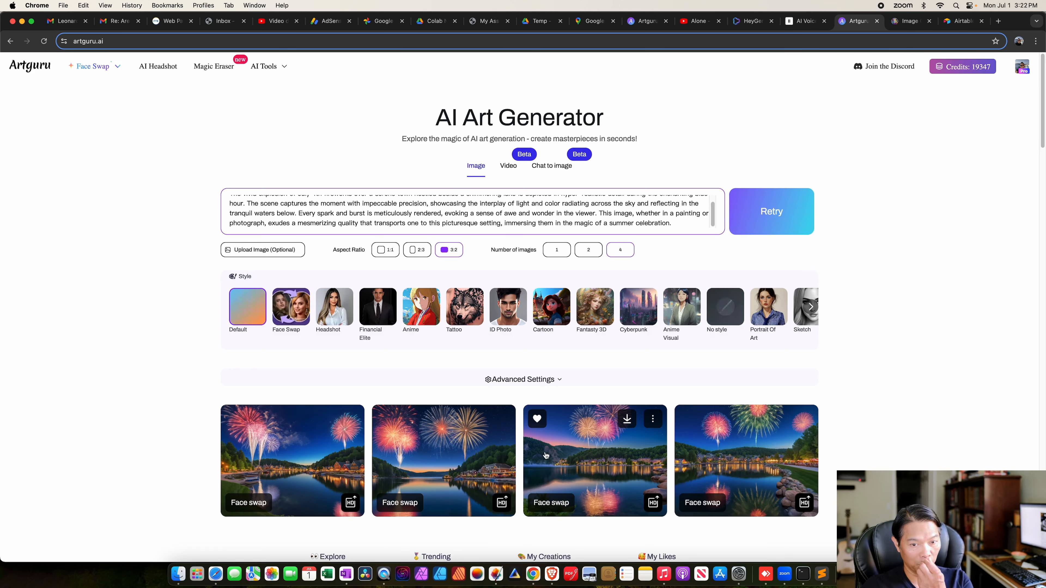
{"action": "left_click", "coordinate": [596, 462]}
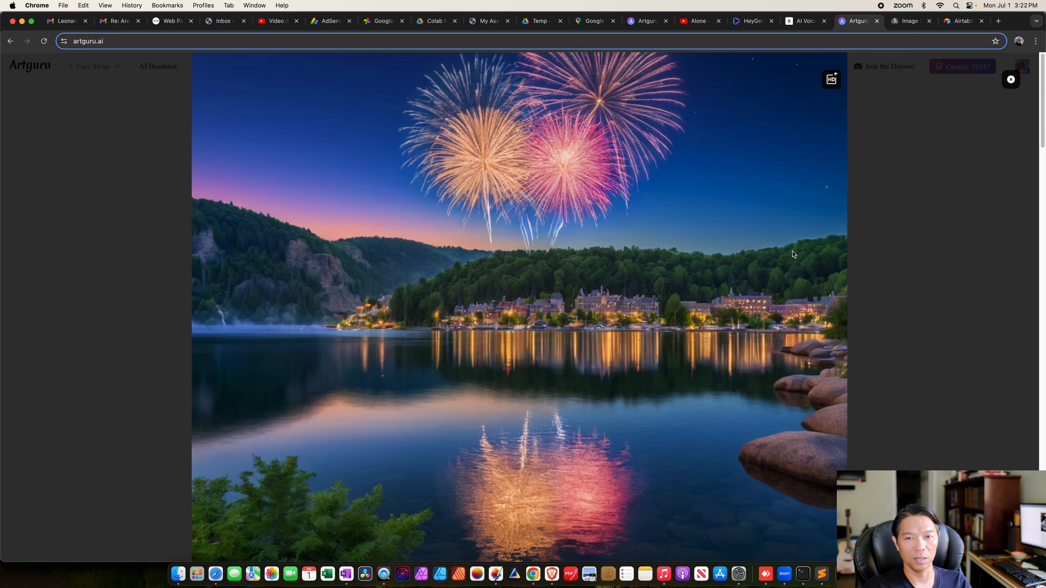
{"action": "left_click", "coordinate": [1010, 79]}
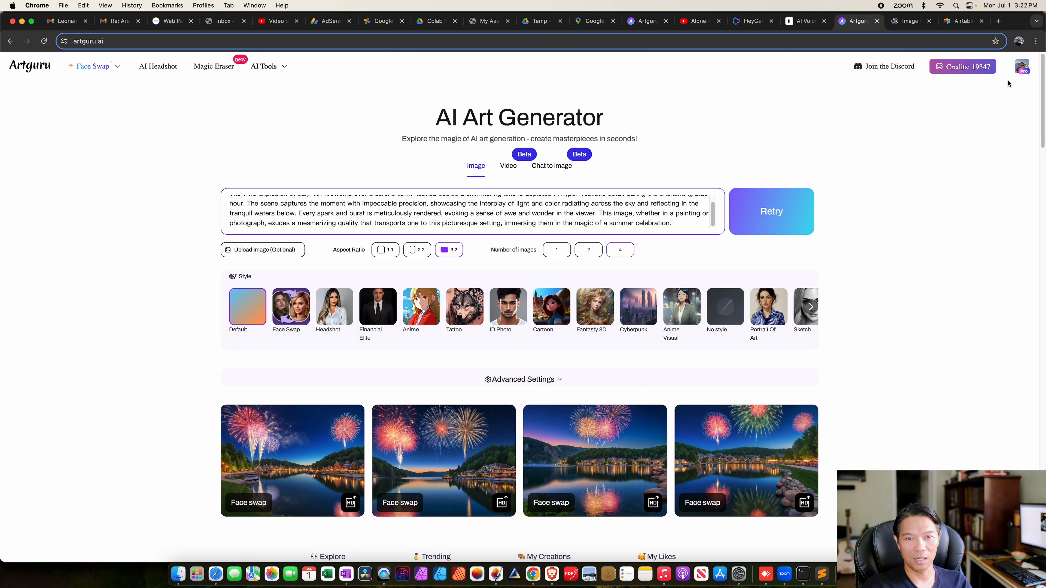
{"action": "left_click", "coordinate": [737, 453]}
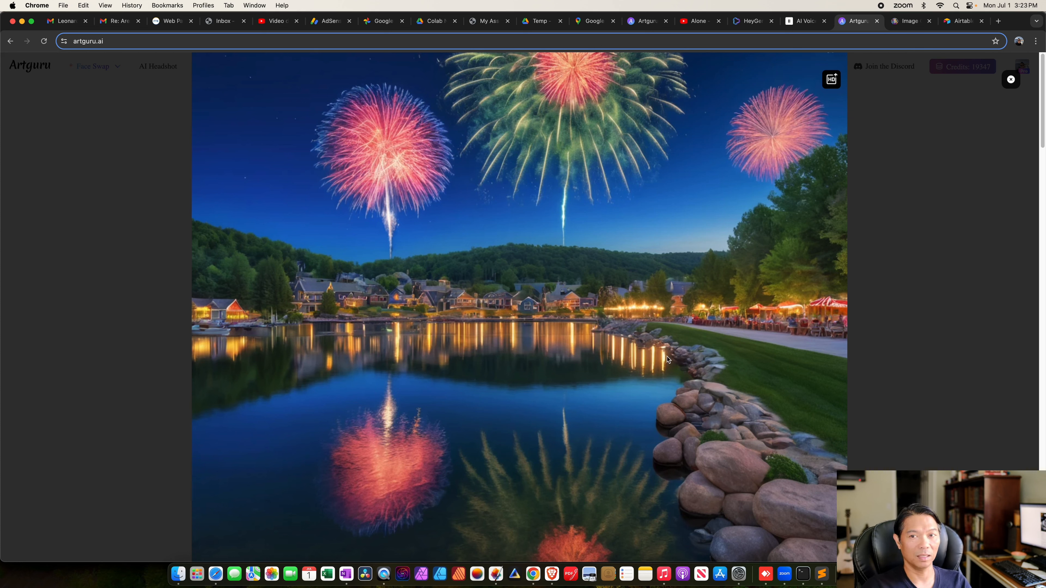
{"action": "left_click", "coordinate": [1010, 80]}
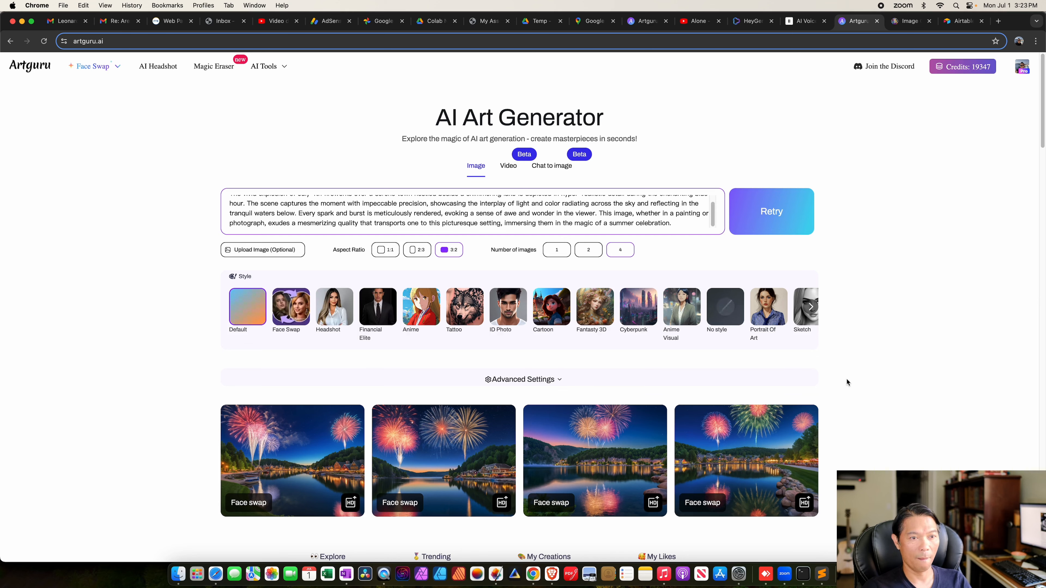
- Switch to Leonardo.Ai and examine its generated July 4th fireworks images at full size one after another
{"action": "left_click", "coordinate": [913, 22]}
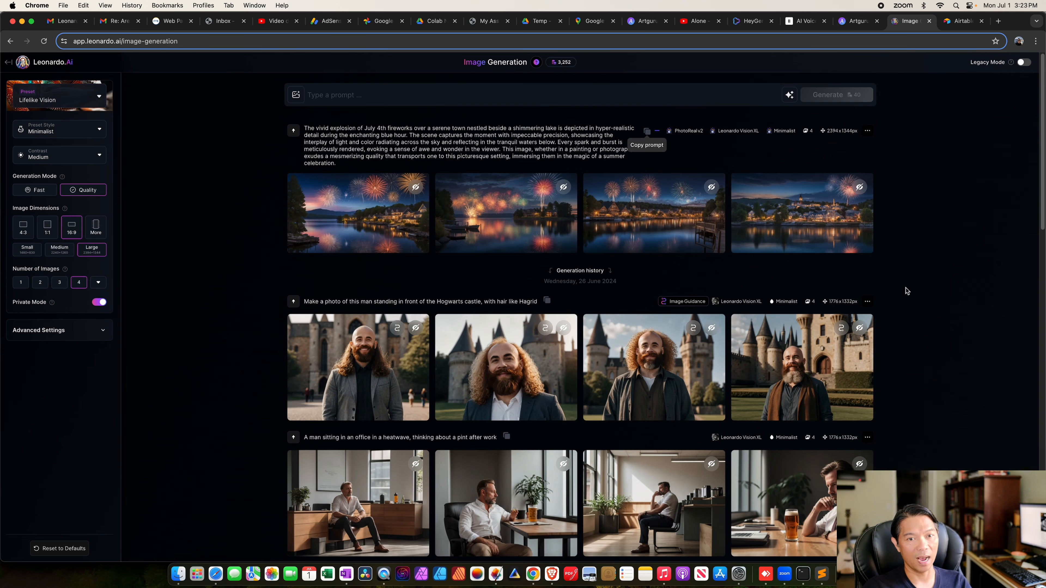
{"action": "mouse_move", "coordinate": [367, 209]}
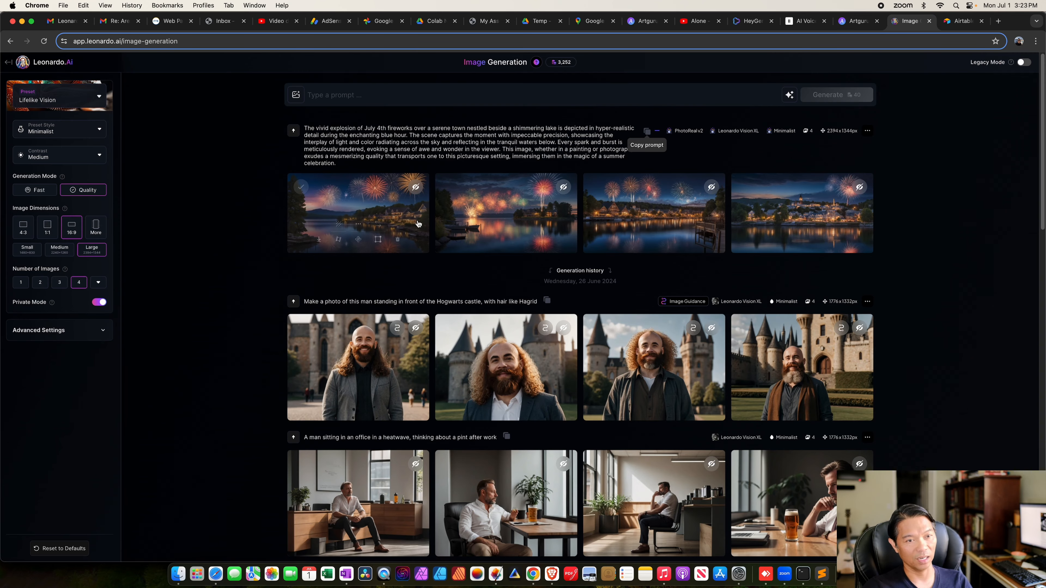
{"action": "left_click", "coordinate": [365, 207]}
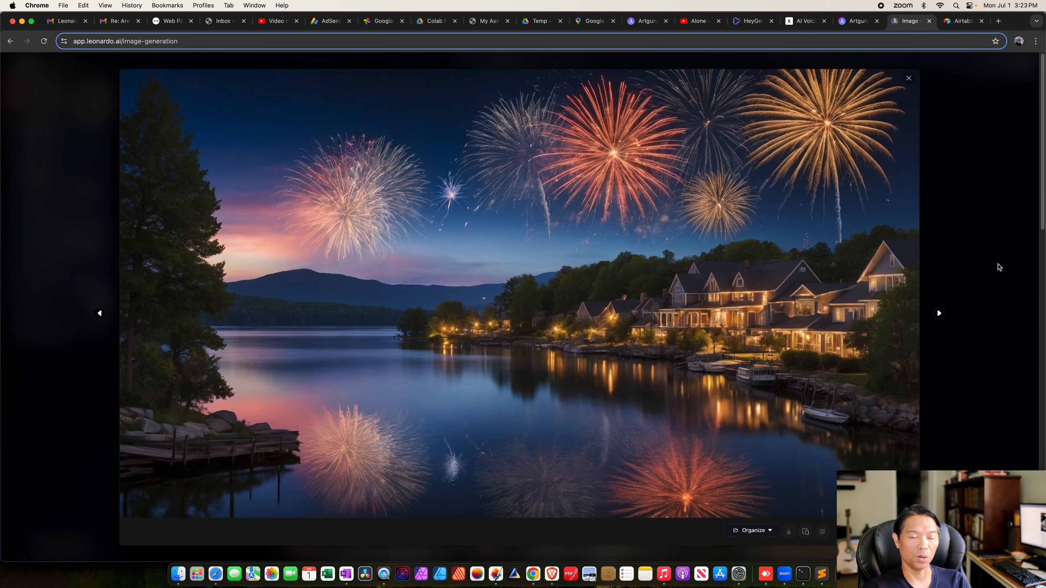
{"action": "key", "text": "Left"}
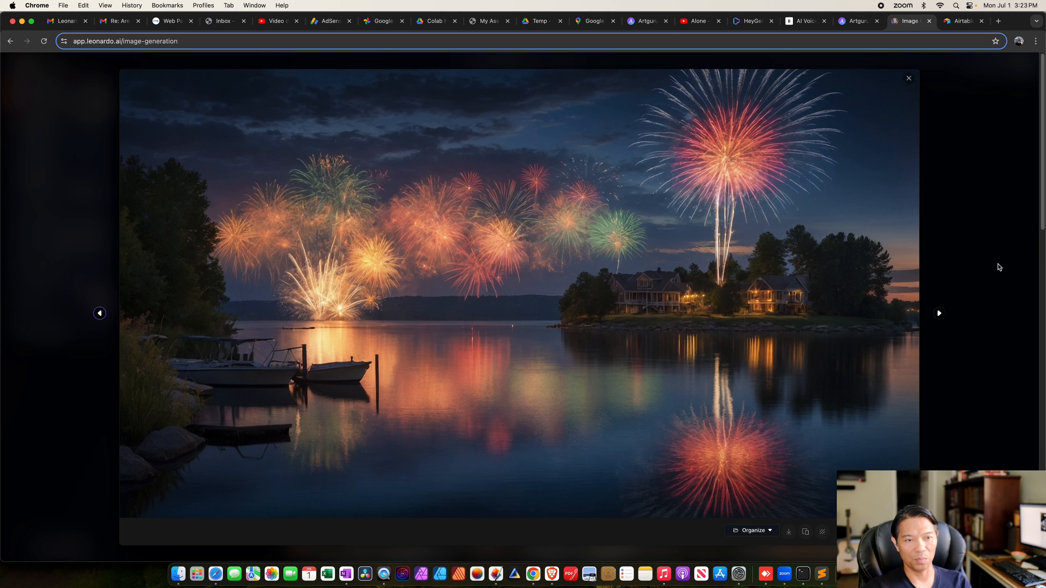
{"action": "key", "text": "Left"}
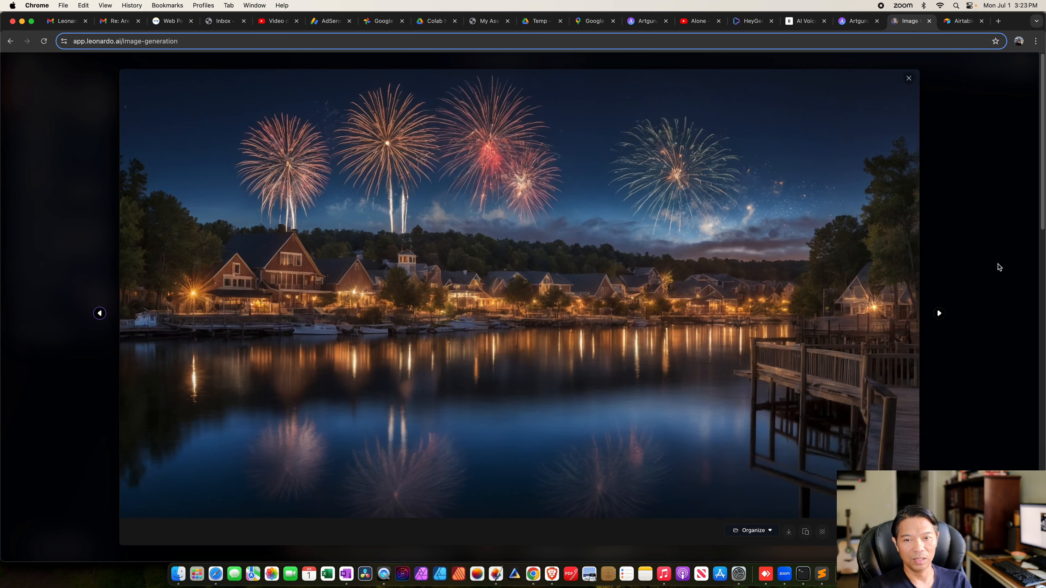
{"action": "key", "text": "Left"}
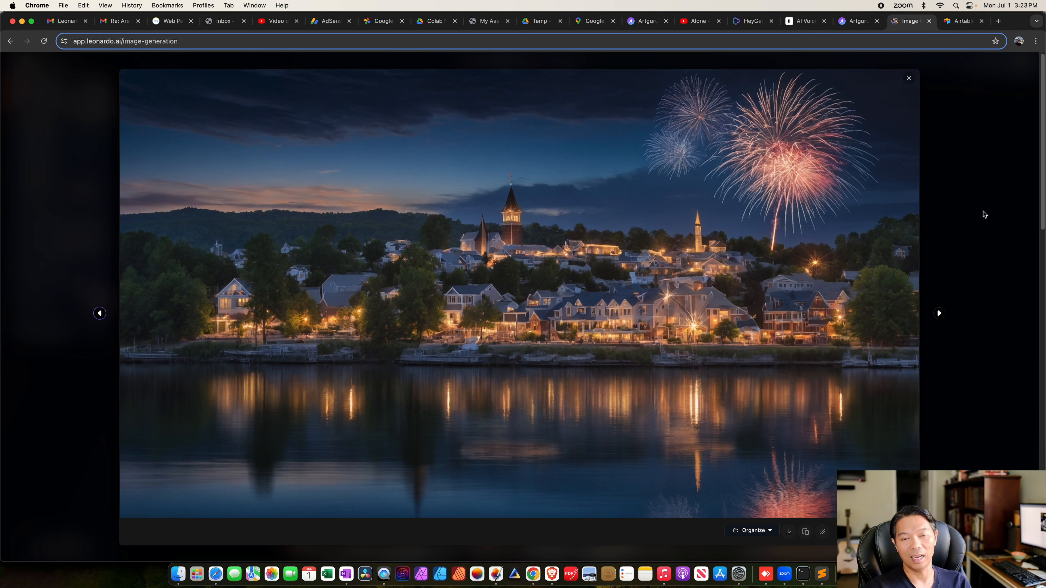
{"action": "key", "text": "Left"}
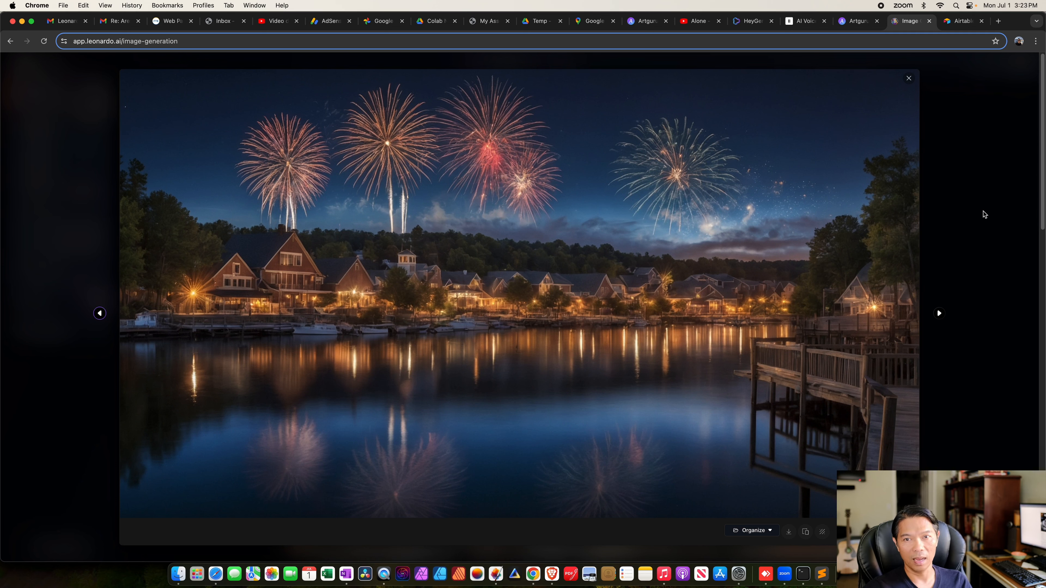
{"action": "key", "text": "Left"}
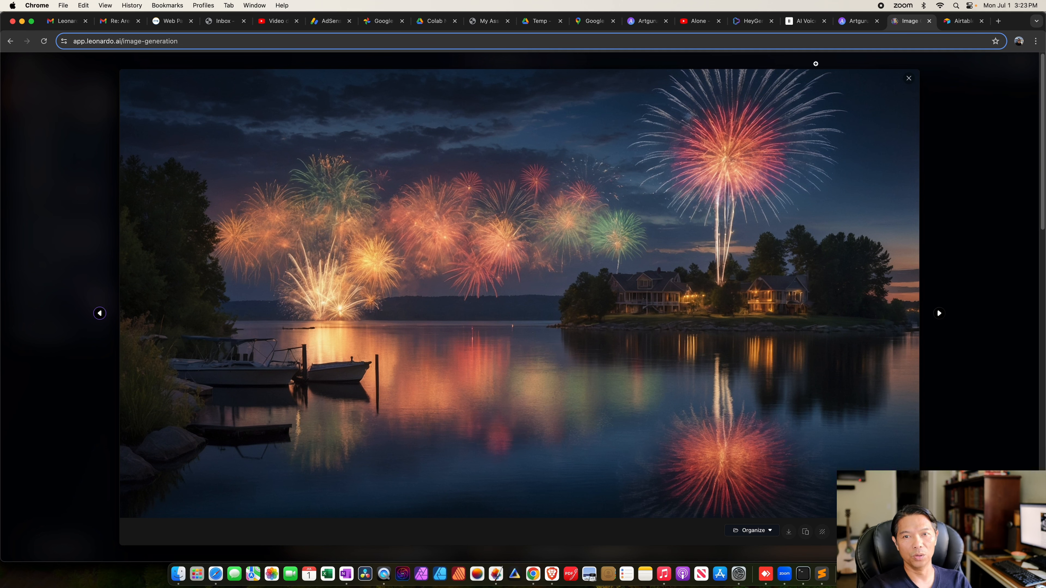
- Compare Artguru's fourth fireworks image at full size with the Leonardo.Ai one, and close the Leonardo.Ai preview
{"action": "left_click", "coordinate": [856, 21]}
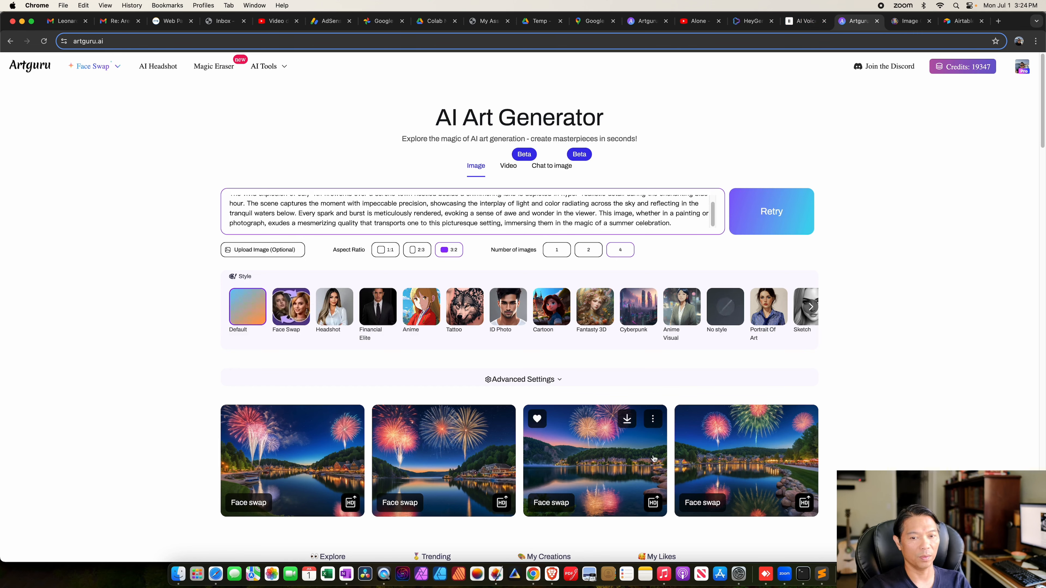
{"action": "left_click", "coordinate": [730, 456]}
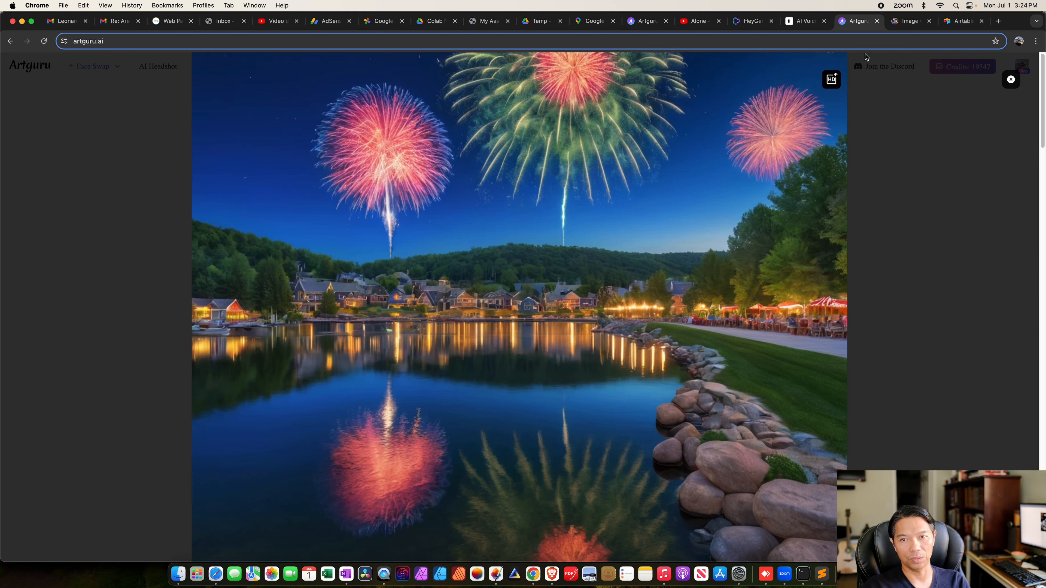
{"action": "left_click", "coordinate": [902, 26]}
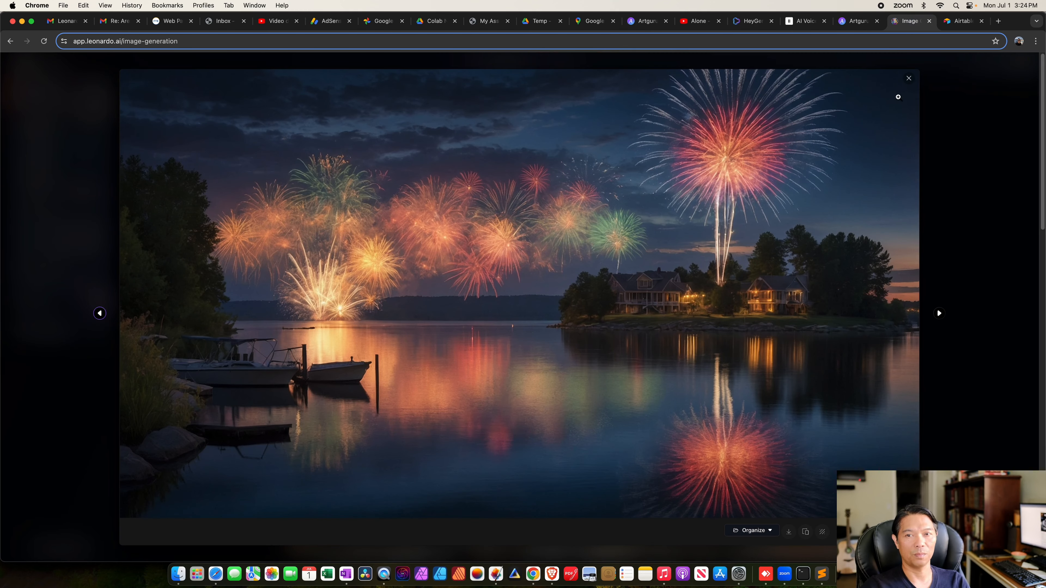
{"action": "left_click", "coordinate": [910, 80]}
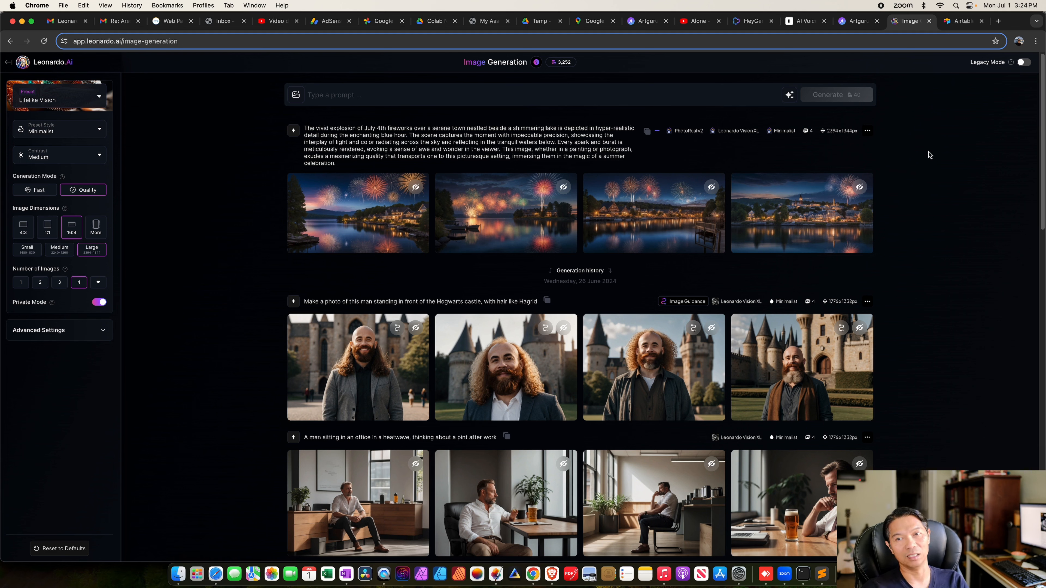
- Switch to the Leonardo AI Prompts Database in Airtable, open the Philly cheesesteak record and copy its full prompt
{"action": "left_click", "coordinate": [965, 23]}
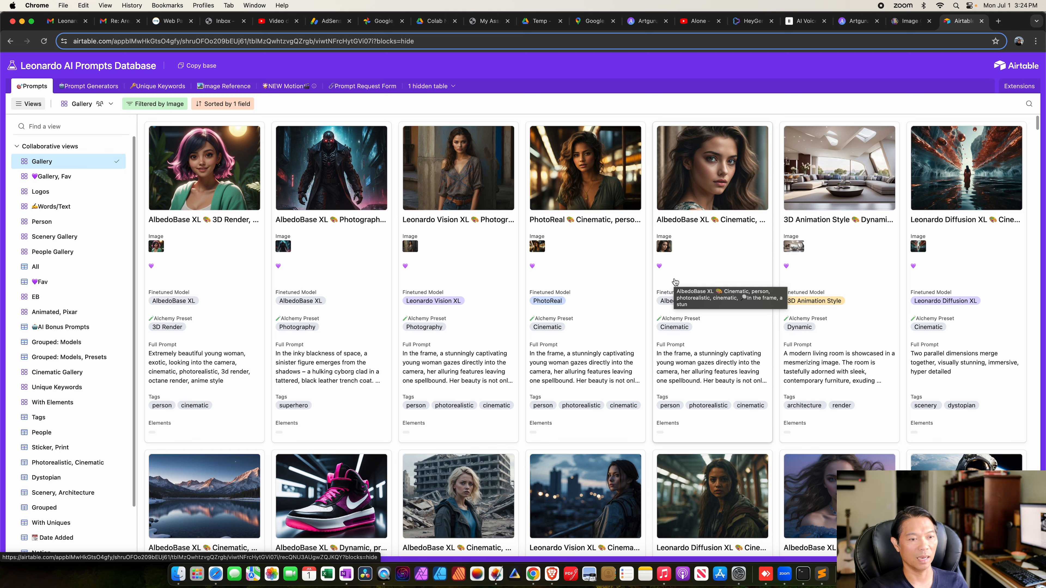
{"action": "scroll", "coordinate": [674, 282], "scroll_direction": "down", "scroll_amount": 4}
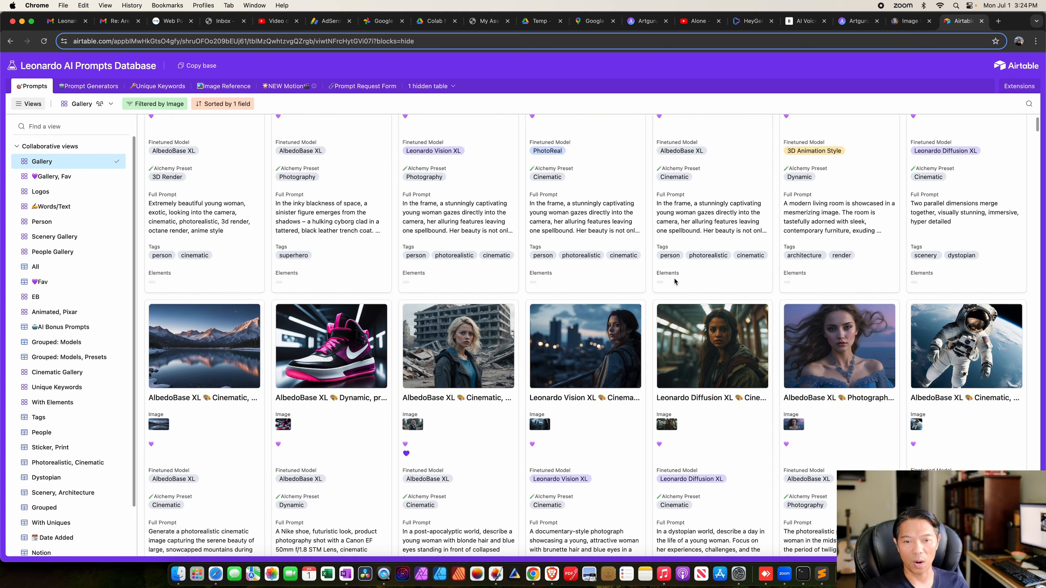
{"action": "scroll", "coordinate": [674, 281], "scroll_direction": "down", "scroll_amount": 2}
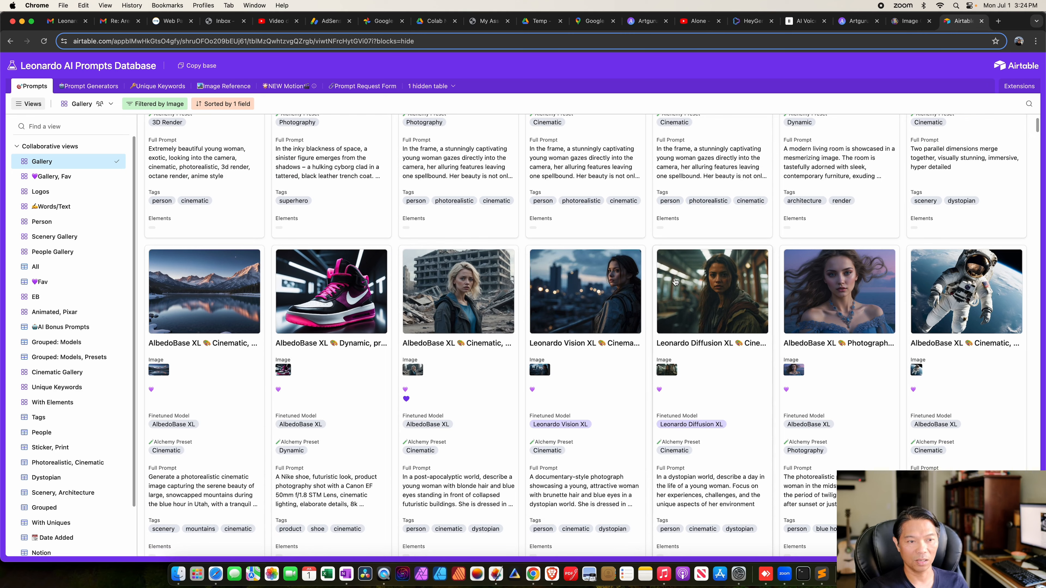
{"action": "scroll", "coordinate": [675, 282], "scroll_direction": "down", "scroll_amount": 6}
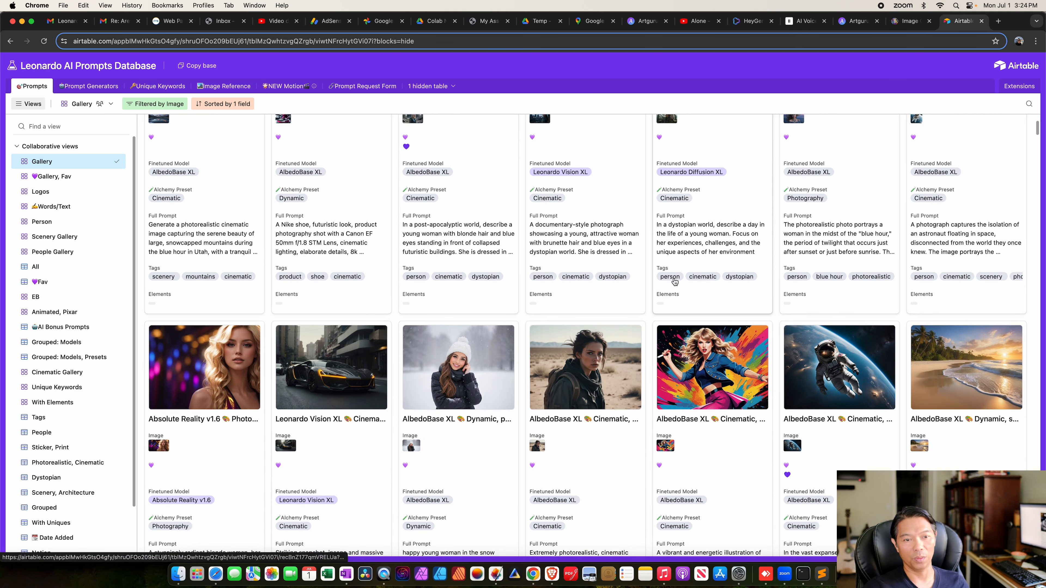
{"action": "scroll", "coordinate": [674, 281], "scroll_direction": "down", "scroll_amount": 9}
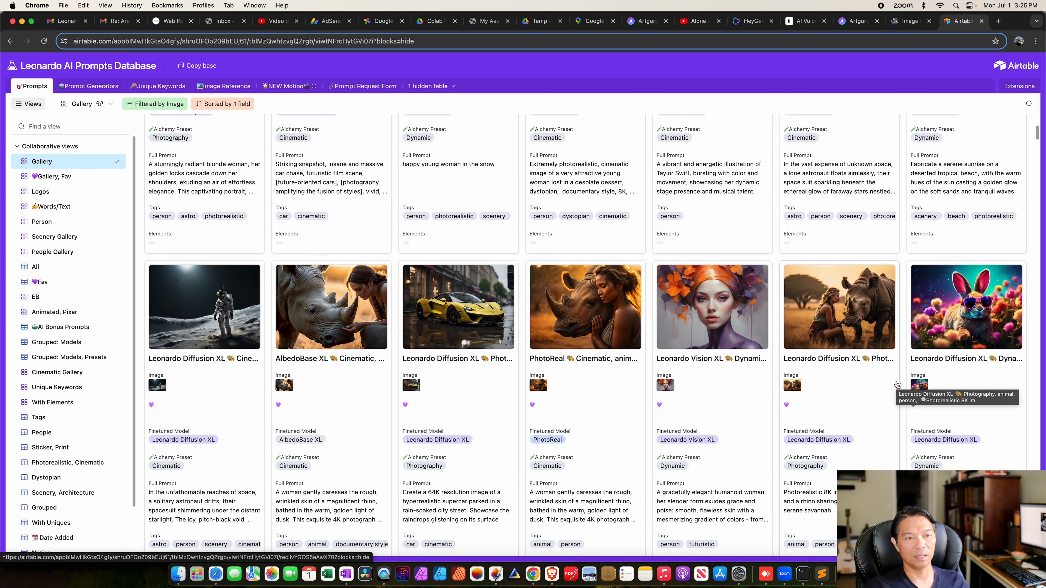
{"action": "scroll", "coordinate": [897, 384], "scroll_direction": "down", "scroll_amount": 5}
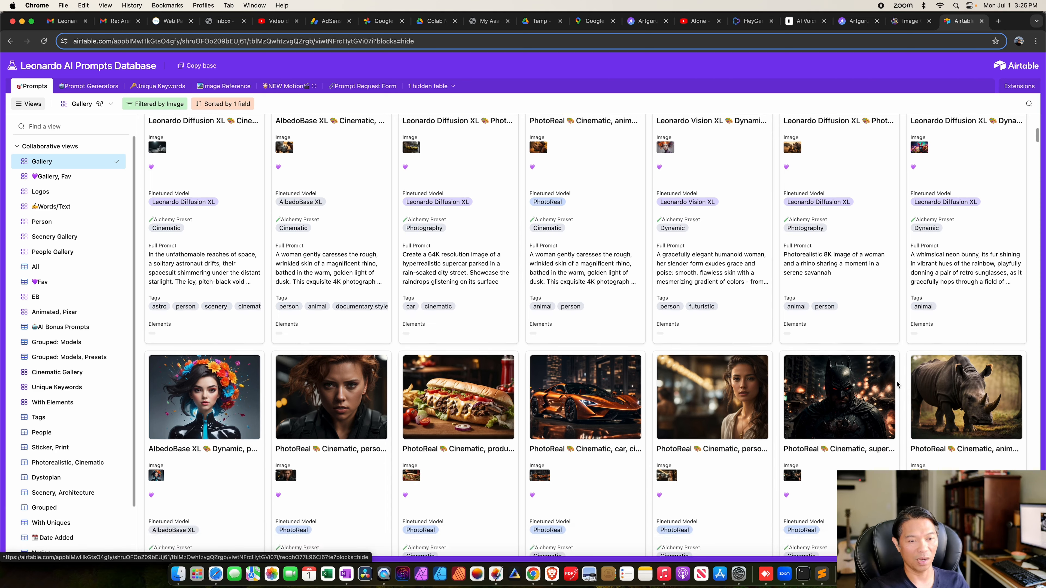
{"action": "scroll", "coordinate": [898, 384], "scroll_direction": "down", "scroll_amount": 3}
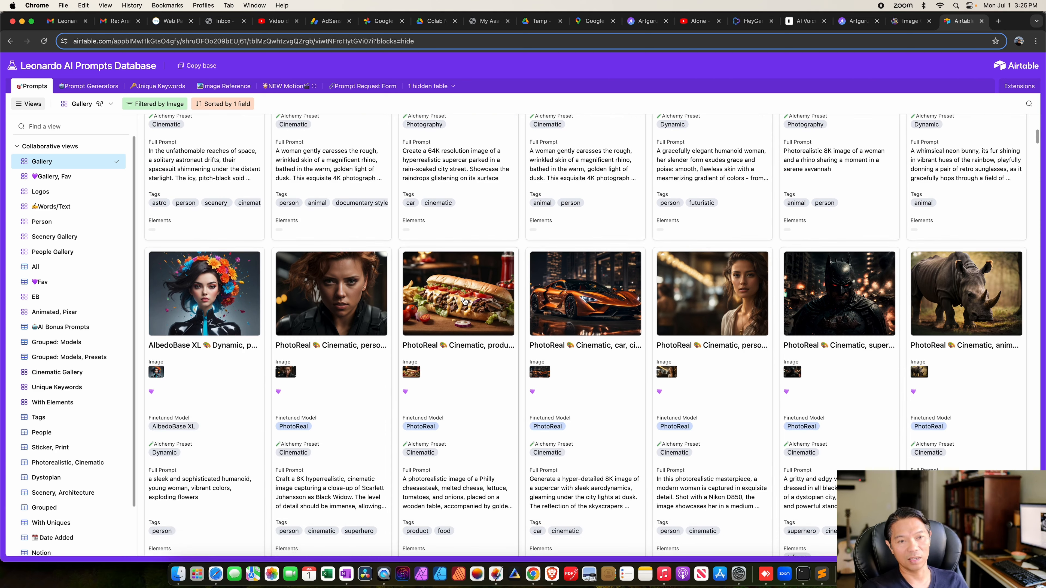
{"action": "left_click", "coordinate": [494, 272]}
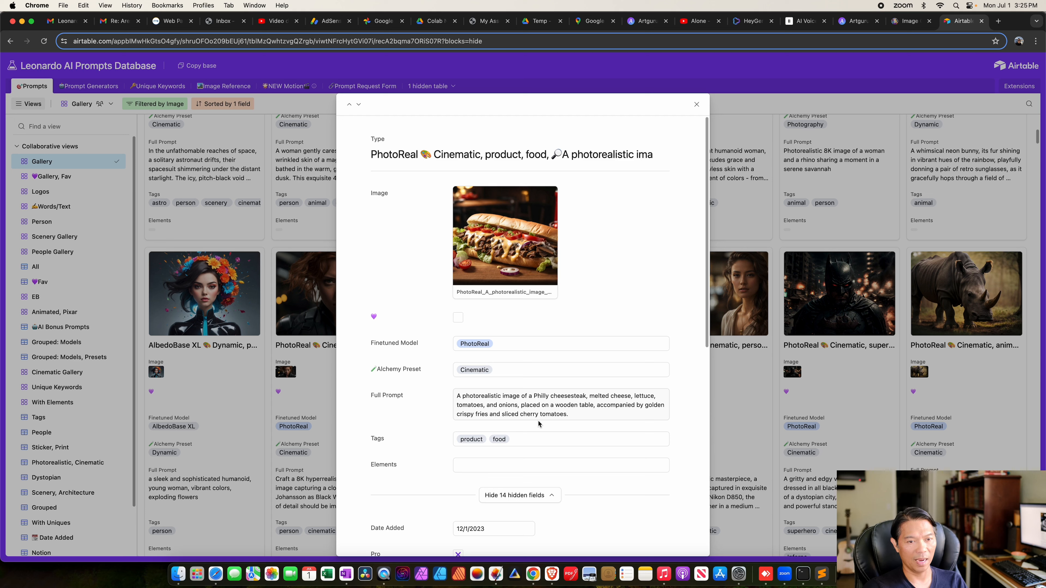
{"action": "left_click_drag", "start_coordinate": [570, 417], "coordinate": [439, 403]}
{"action": "key", "text": "super+c"}
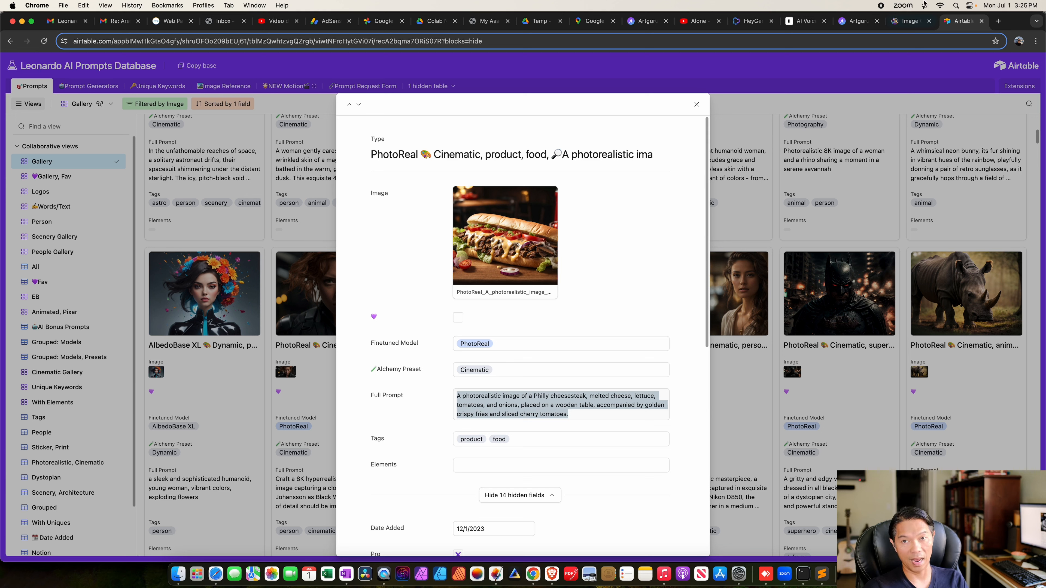
- Switch to Leonardo.Ai and choose the Cinematic Kino preset with the Cinematic preset style
{"action": "left_click", "coordinate": [916, 22]}
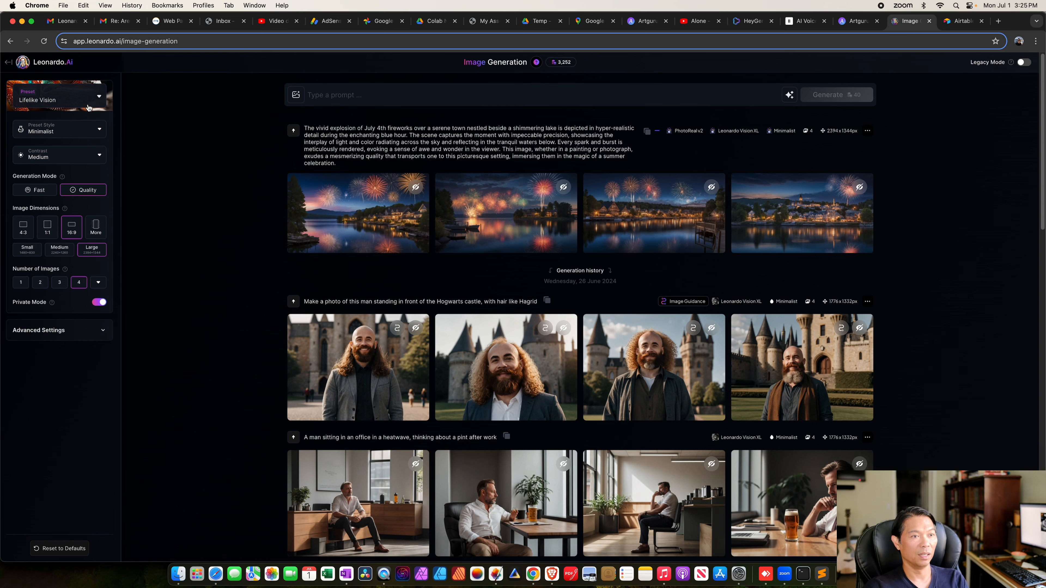
{"action": "left_click", "coordinate": [98, 99]}
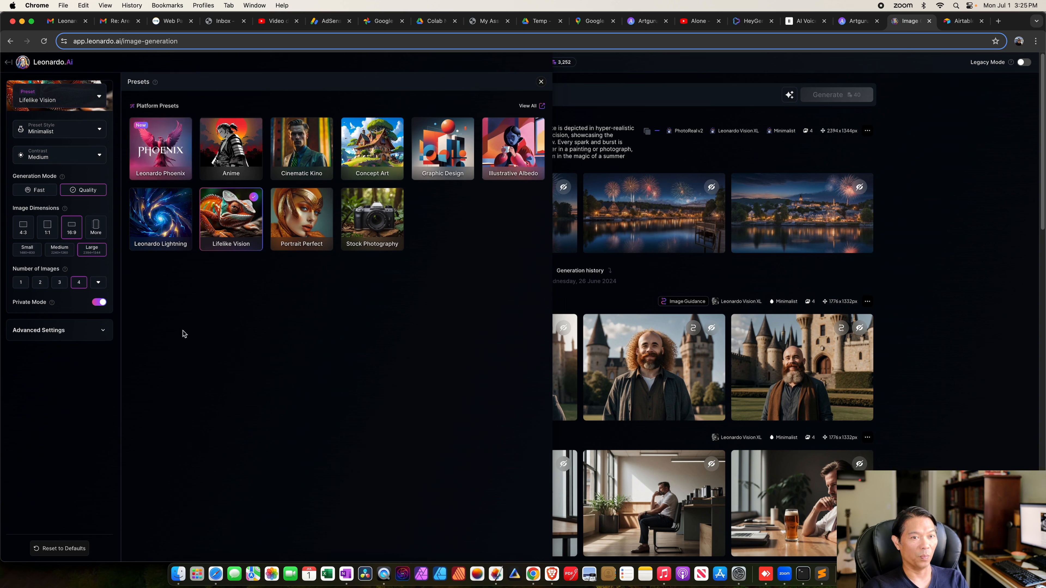
{"action": "left_click", "coordinate": [292, 165]}
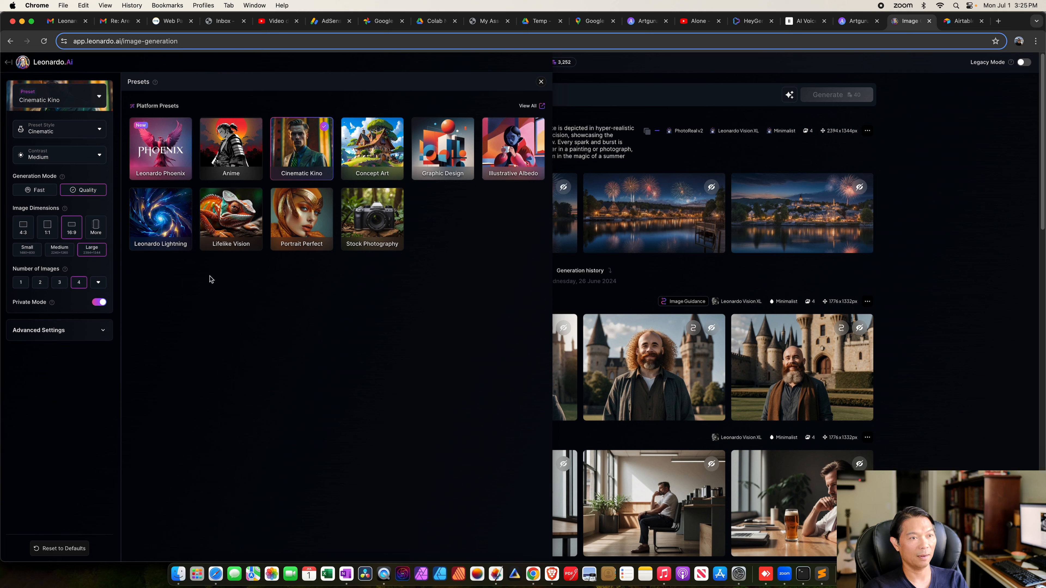
{"action": "left_click", "coordinate": [99, 131]}
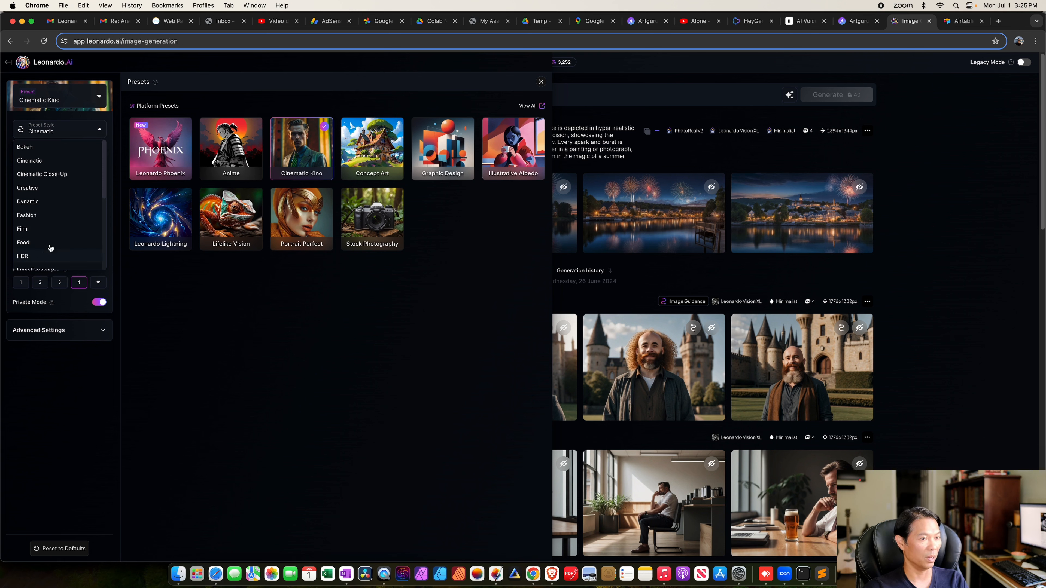
{"action": "left_click", "coordinate": [49, 165]}
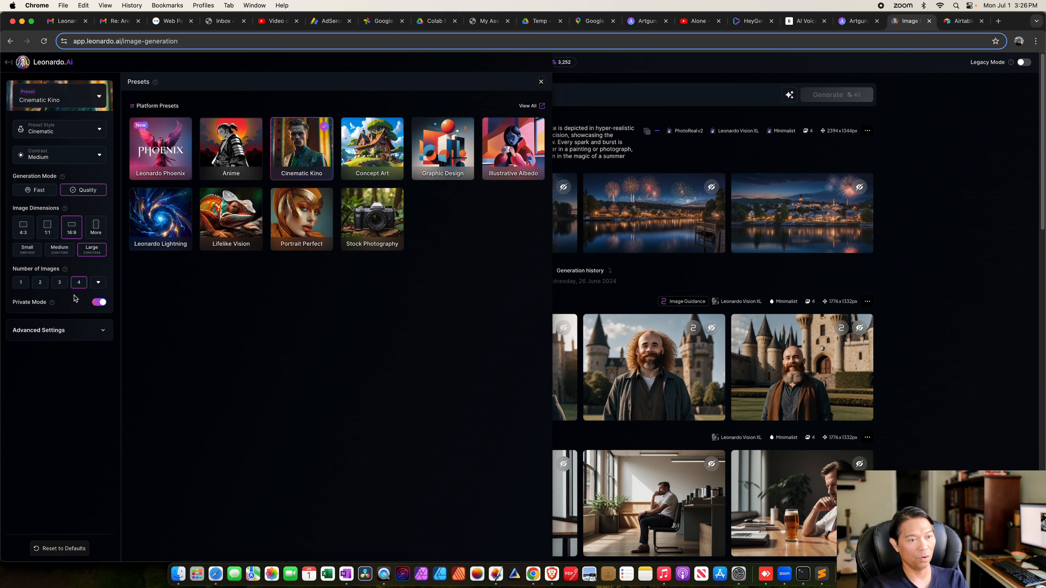
- Expand the advanced generation settings and open the list of available models
{"action": "left_click", "coordinate": [88, 337]}
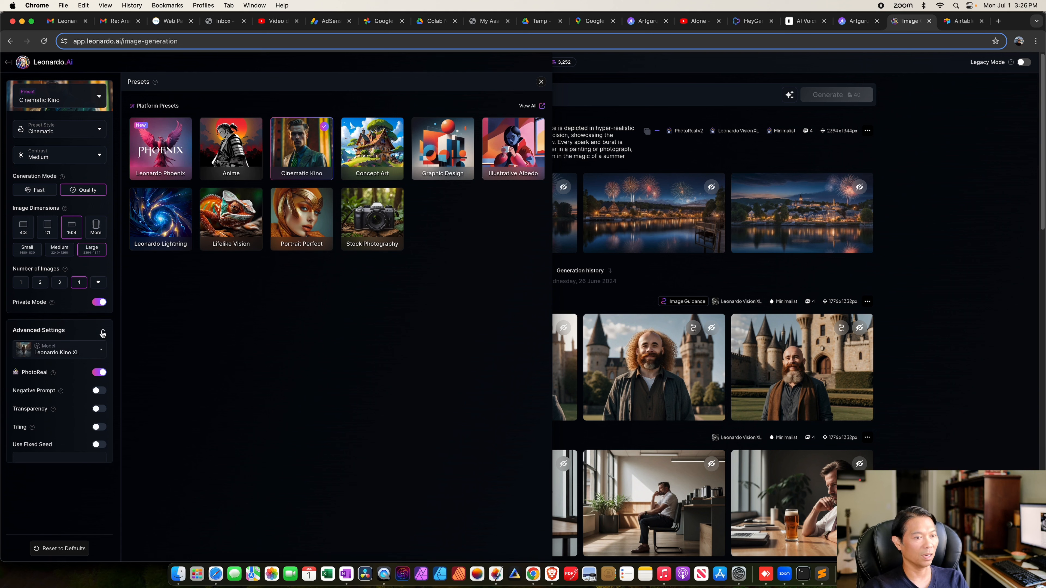
{"action": "left_click", "coordinate": [102, 334]}
{"action": "left_click", "coordinate": [103, 332]}
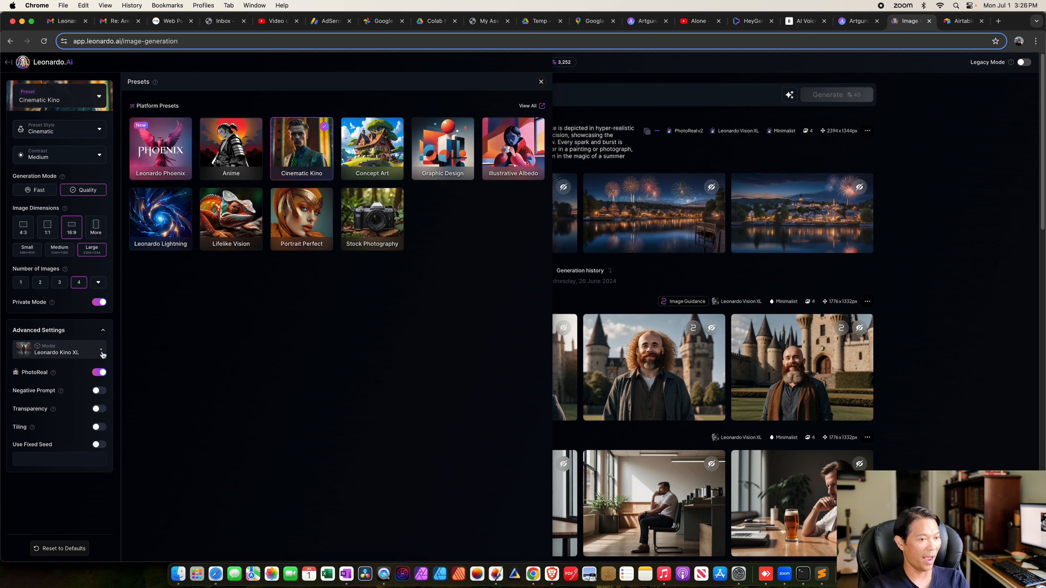
{"action": "left_click", "coordinate": [102, 354]}
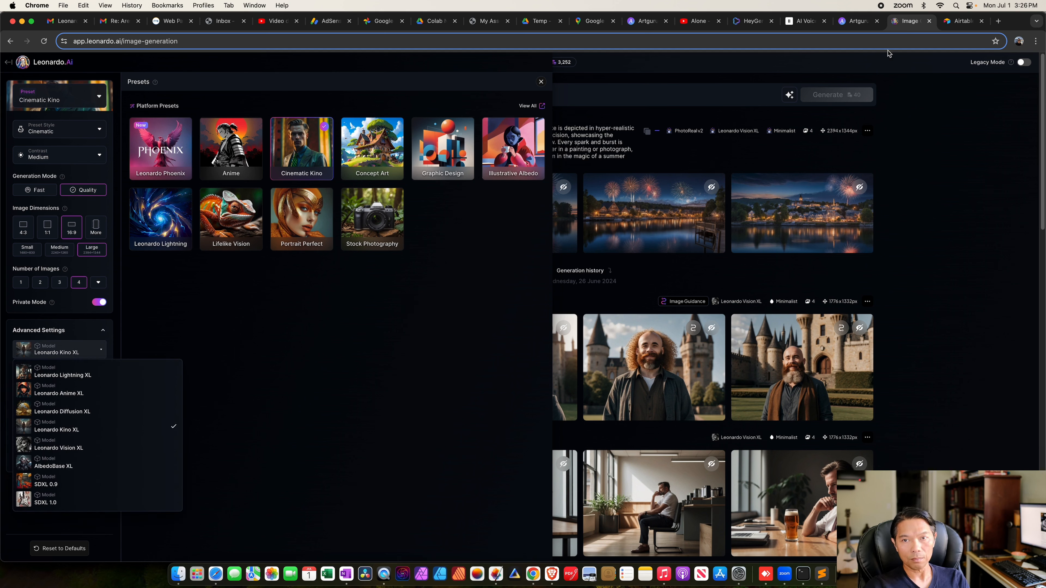
- Switch to Airtable, review the Philly cheesesteak record's model, preset and remaining fields, and close the record
{"action": "left_click", "coordinate": [964, 22]}
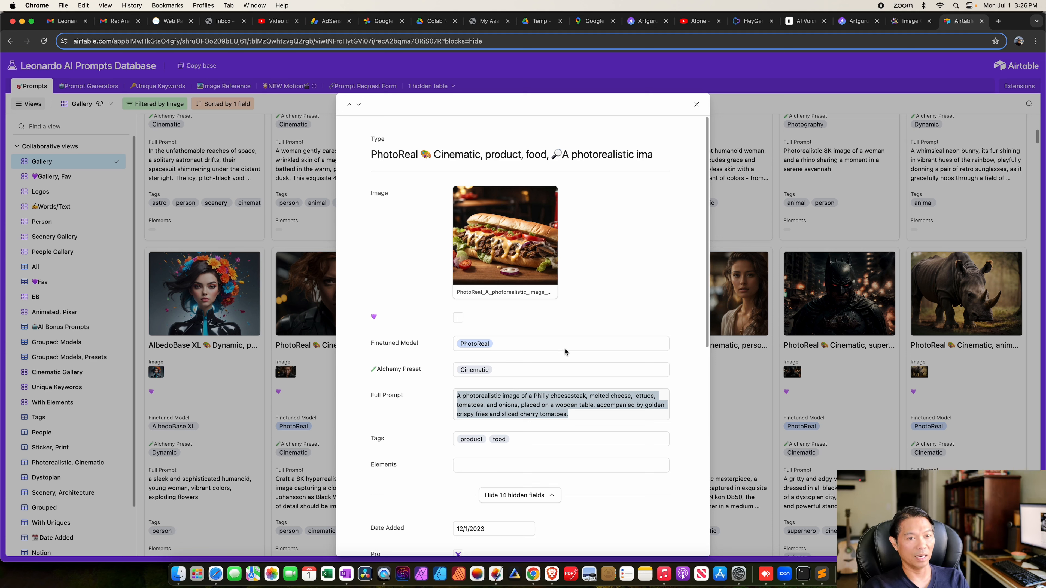
{"action": "scroll", "coordinate": [623, 395], "scroll_direction": "down", "scroll_amount": 10}
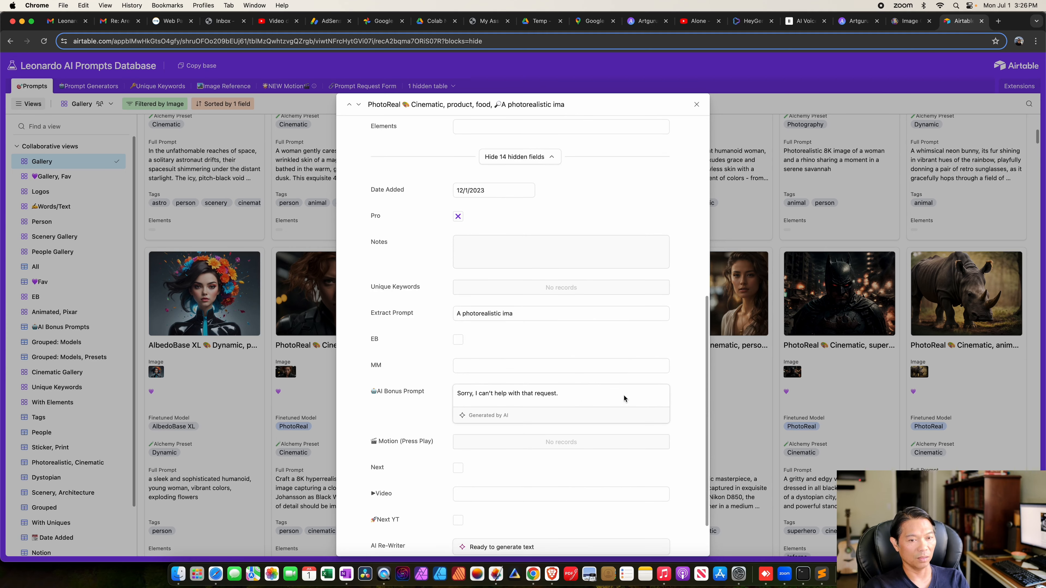
{"action": "scroll", "coordinate": [624, 395], "scroll_direction": "up", "scroll_amount": 10}
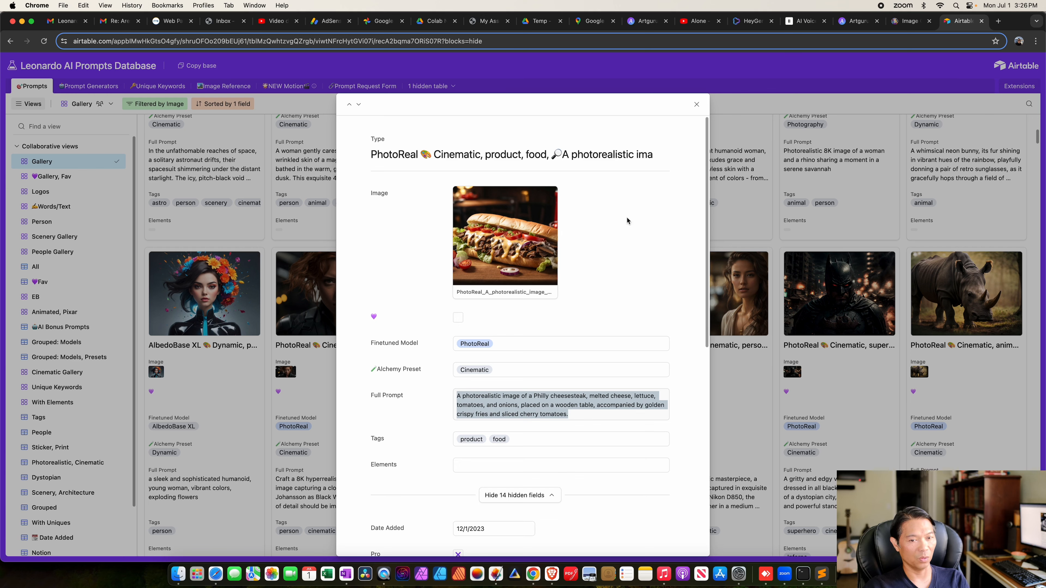
{"action": "left_click", "coordinate": [696, 105]}
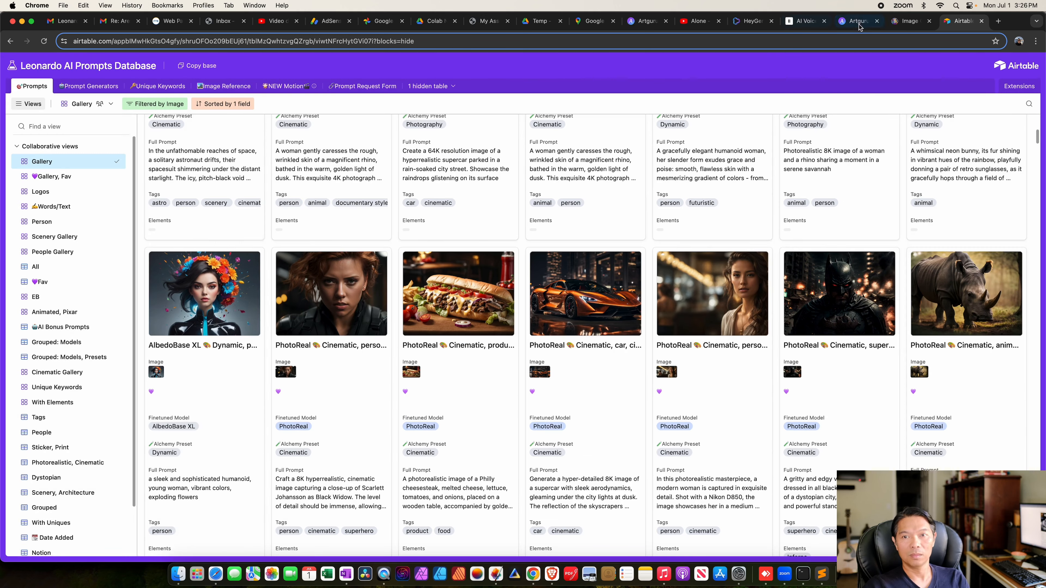
- Switch back to Leonardo.Ai and select Leonardo Kino XL as the model
{"action": "left_click", "coordinate": [910, 21]}
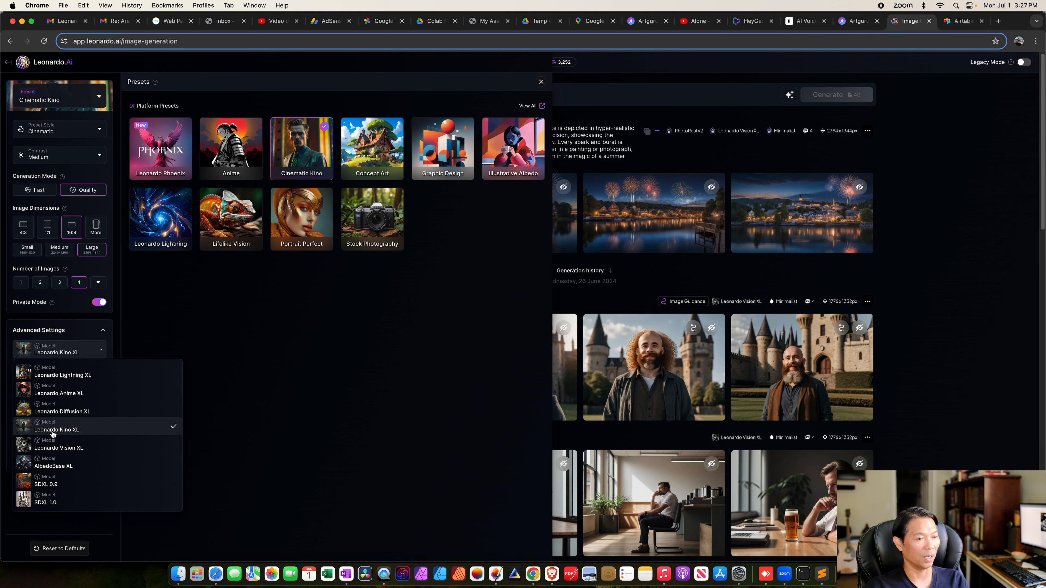
{"action": "left_click", "coordinate": [53, 433]}
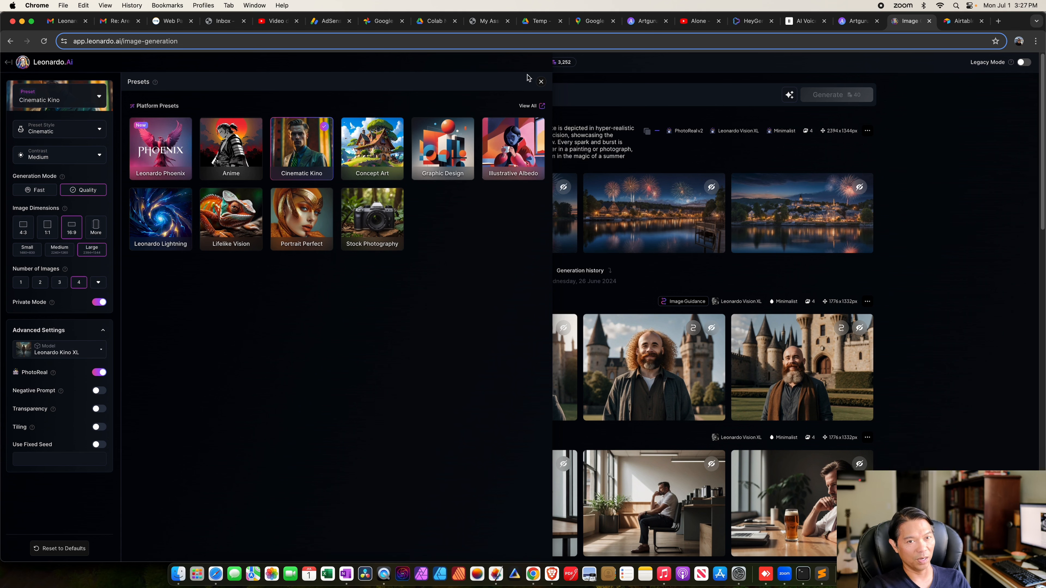
- Paste the photorealistic Philly cheesesteak prompt, remove its leading blank line, and generate the four images
{"action": "left_click", "coordinate": [541, 82]}
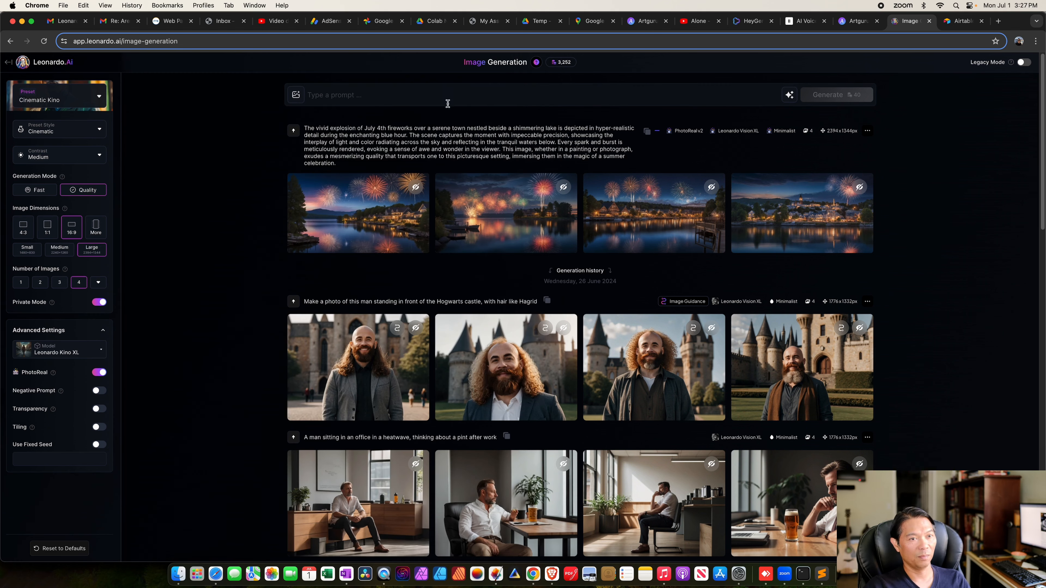
{"action": "left_click", "coordinate": [386, 95]}
{"action": "key", "text": "super+v"}
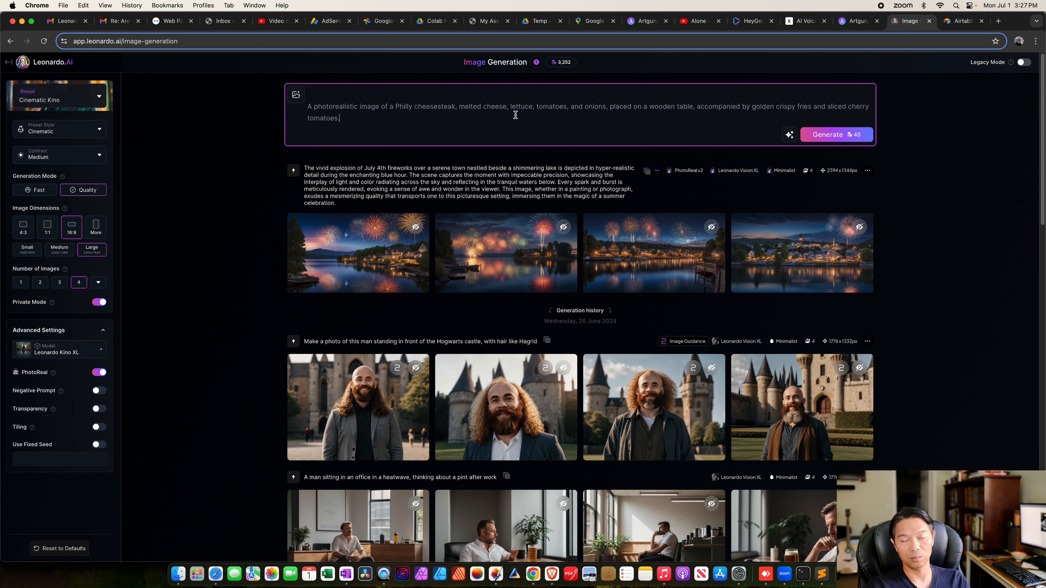
{"action": "left_click_drag", "start_coordinate": [395, 119], "coordinate": [311, 95]}
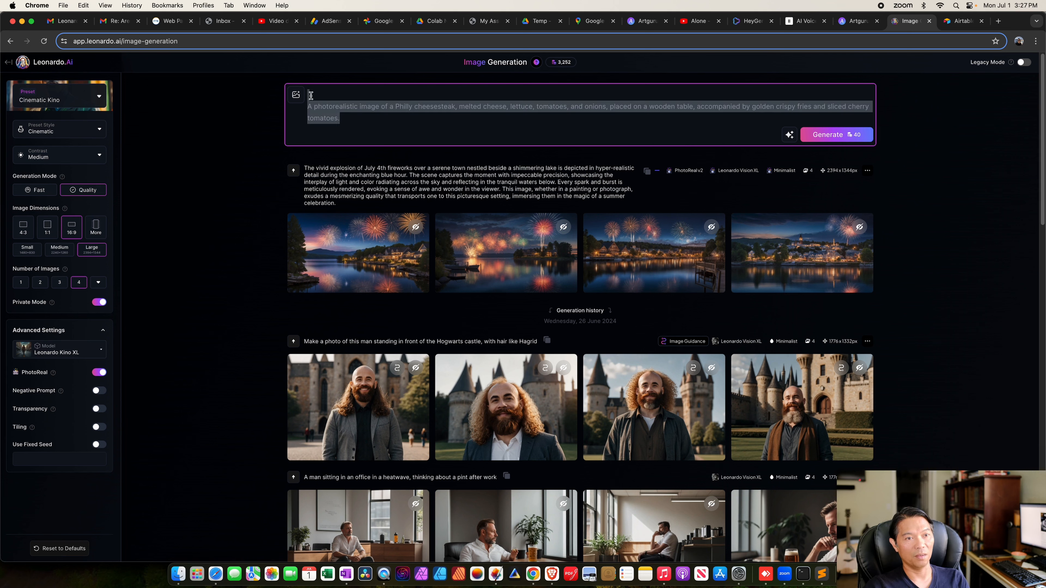
{"action": "left_click", "coordinate": [311, 95]}
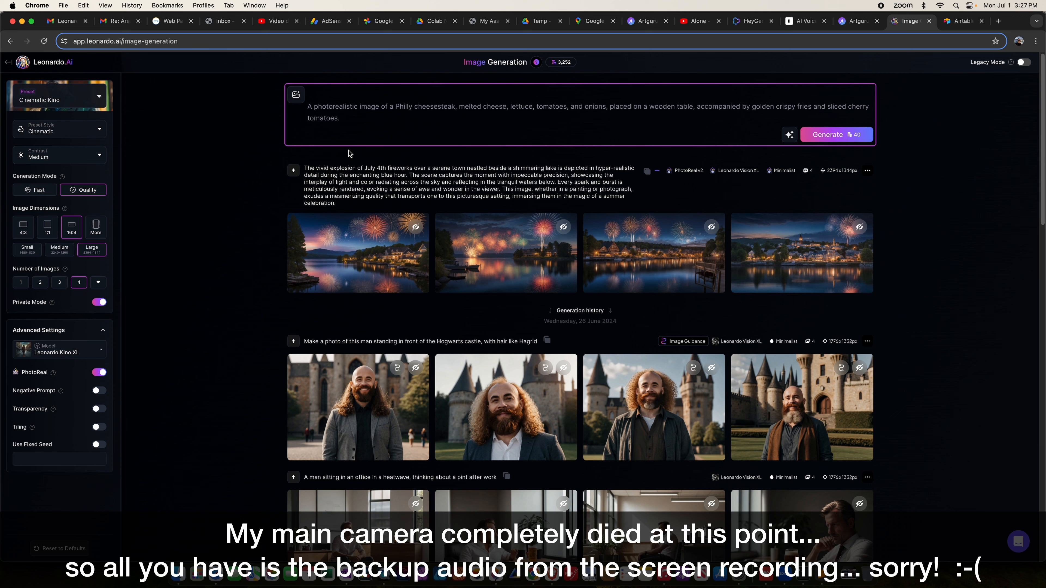
{"action": "scroll", "coordinate": [581, 327], "scroll_direction": "down", "scroll_amount": 1}
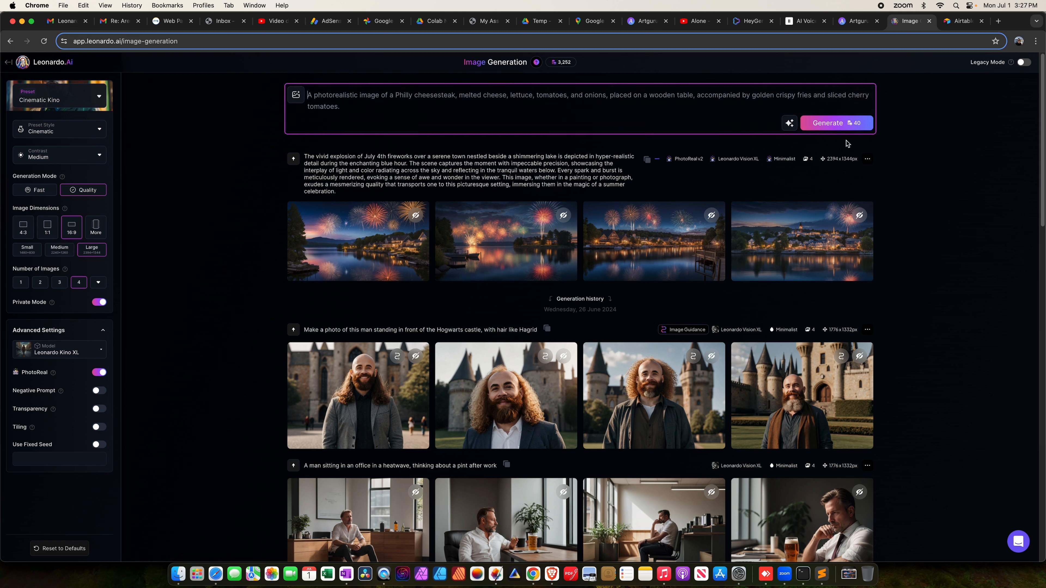
{"action": "mouse_move", "coordinate": [565, 64]}
{"action": "left_click", "coordinate": [840, 123]}
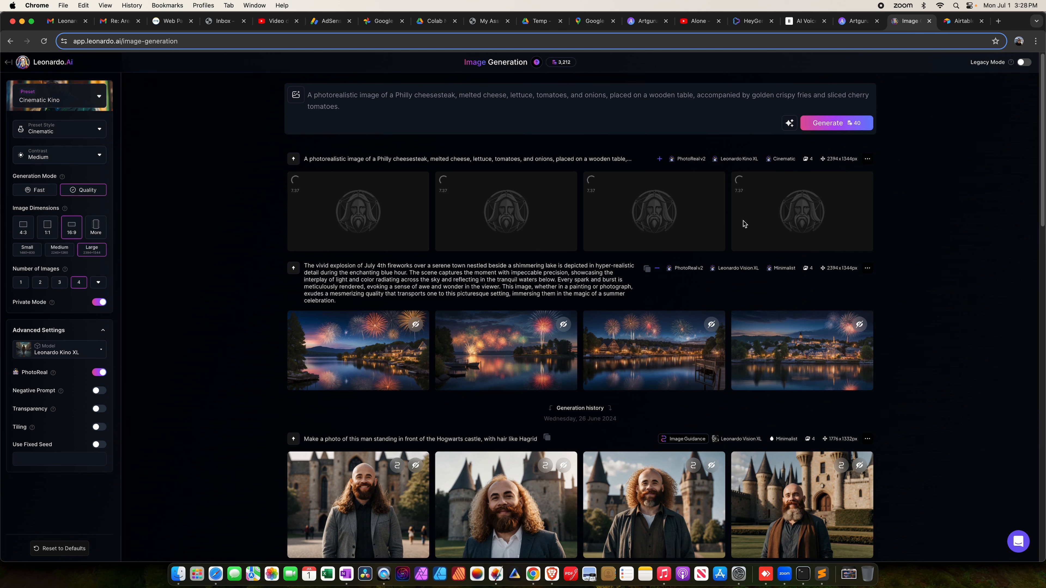
- Switch to Airtable, open the AlbedoBase XL cinematic snowy mountain lake record in the gallery, and highlight its model name
{"action": "left_click", "coordinate": [963, 23]}
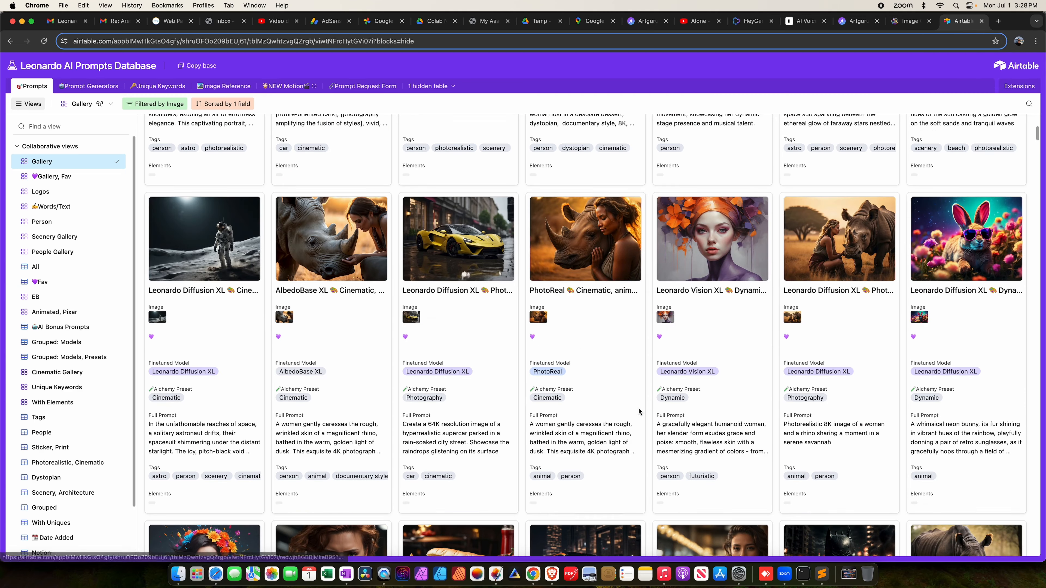
{"action": "scroll", "coordinate": [638, 410], "scroll_direction": "up", "scroll_amount": 10}
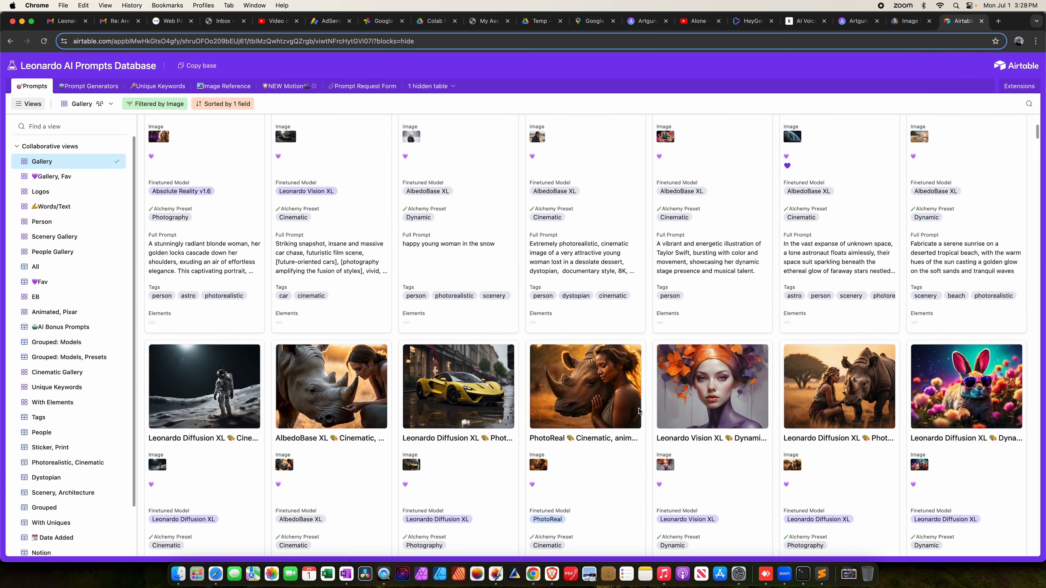
{"action": "scroll", "coordinate": [638, 410], "scroll_direction": "up", "scroll_amount": 8}
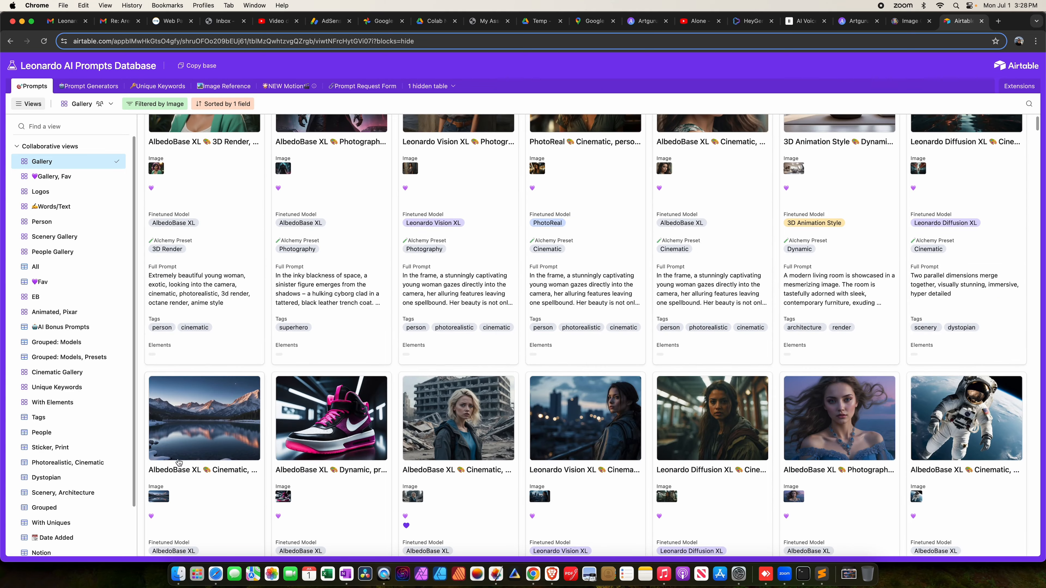
{"action": "left_click", "coordinate": [212, 438]}
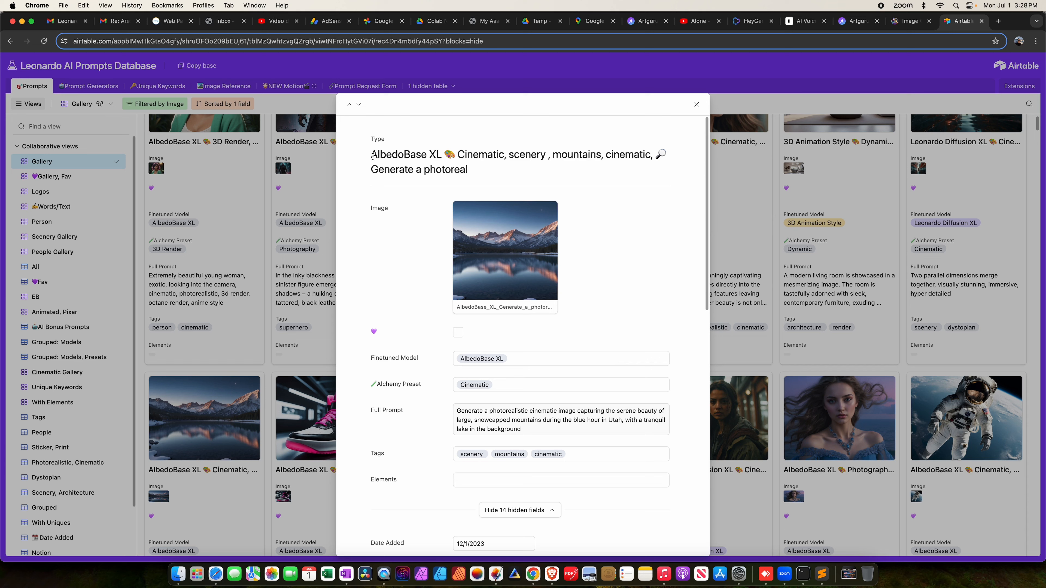
{"action": "left_click_drag", "start_coordinate": [372, 156], "coordinate": [449, 156]}
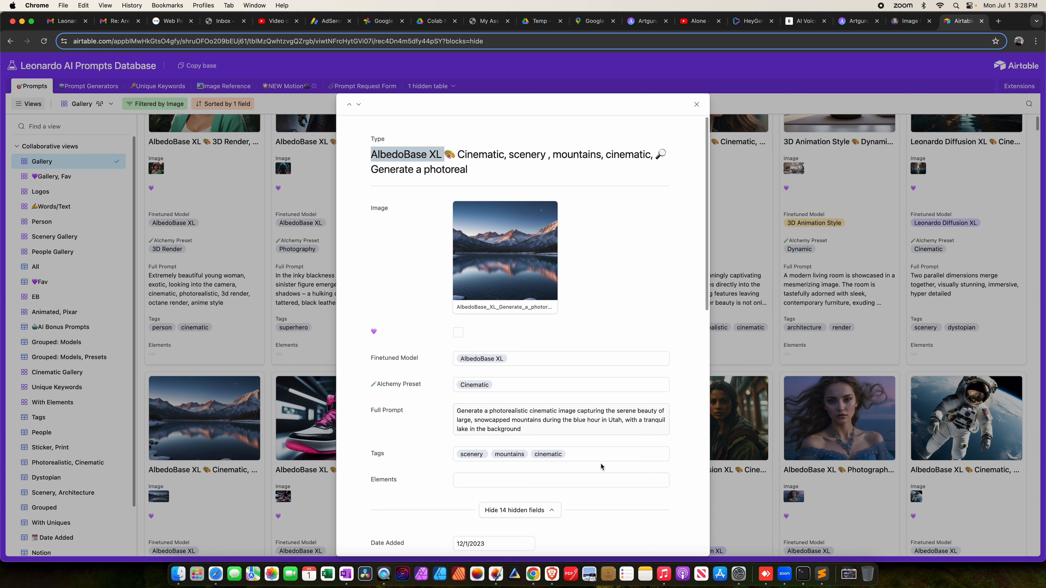
- Switch to Leonardo.Ai, examine and compare the generated Philly cheesesteak images at full size, and close the viewer
{"action": "left_click", "coordinate": [907, 21]}
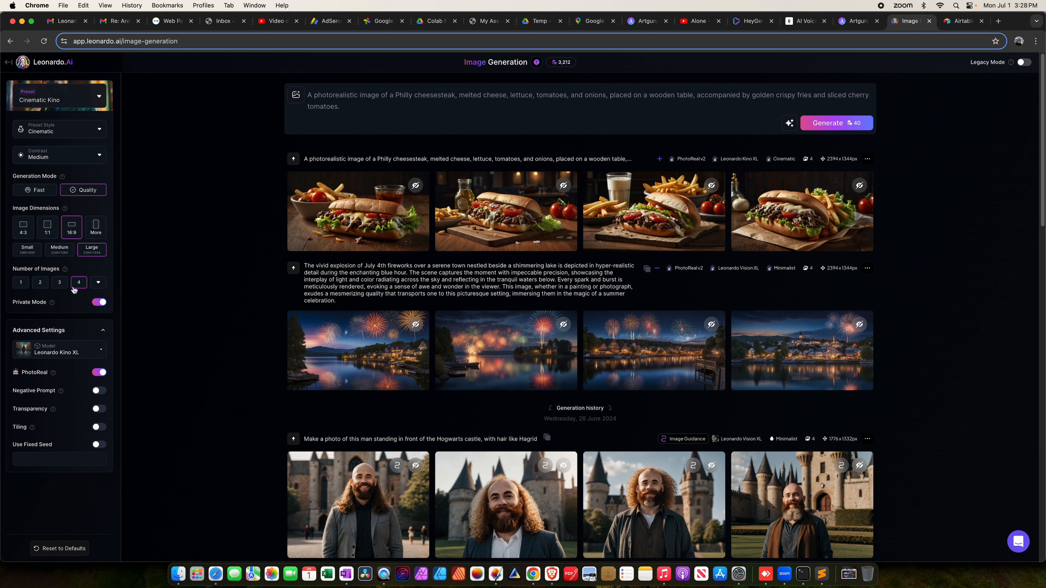
{"action": "mouse_move", "coordinate": [374, 207]}
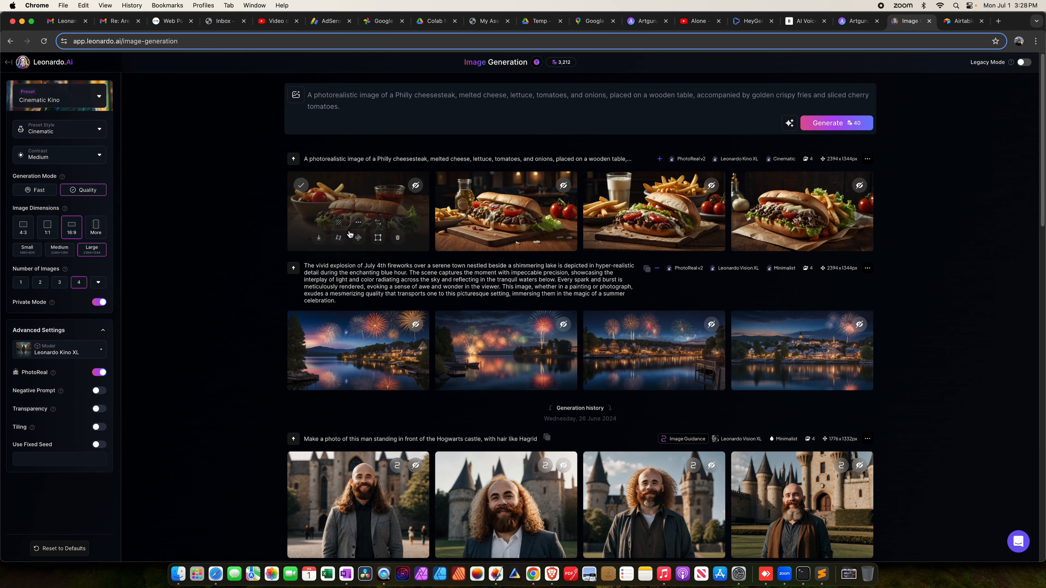
{"action": "left_click", "coordinate": [366, 204]}
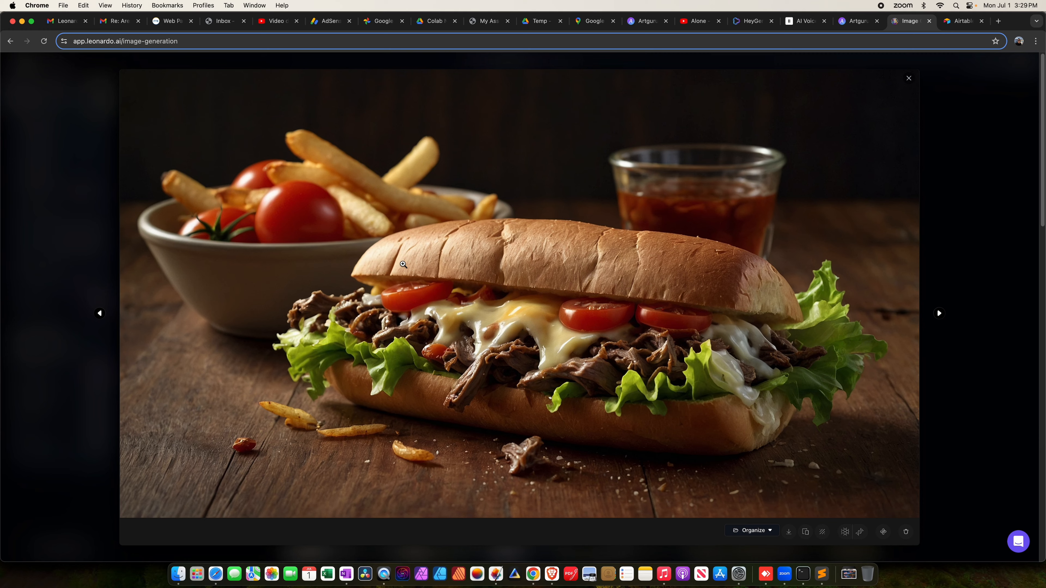
{"action": "key", "text": "Left"}
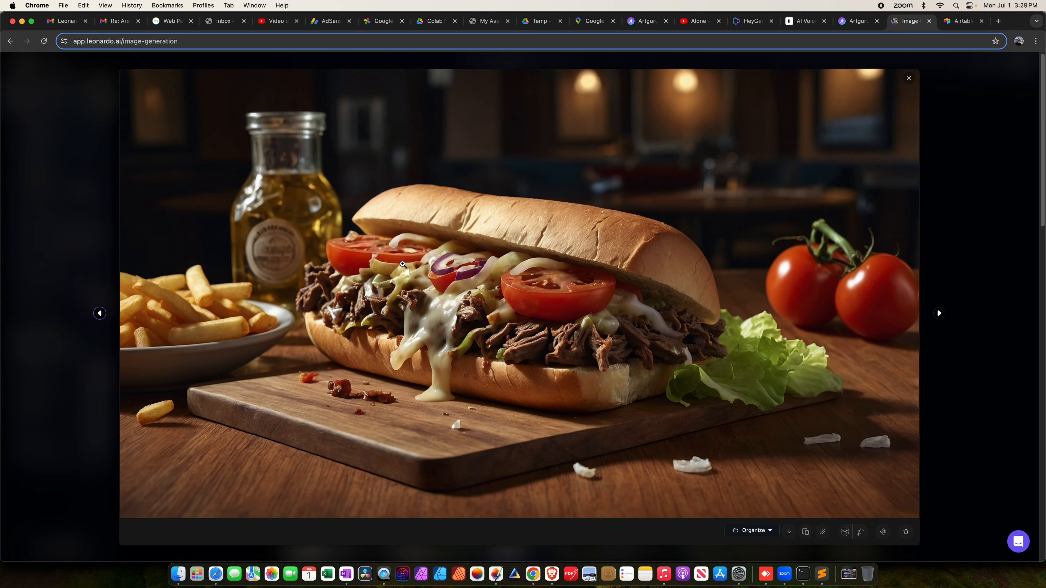
{"action": "key", "text": "Left"}
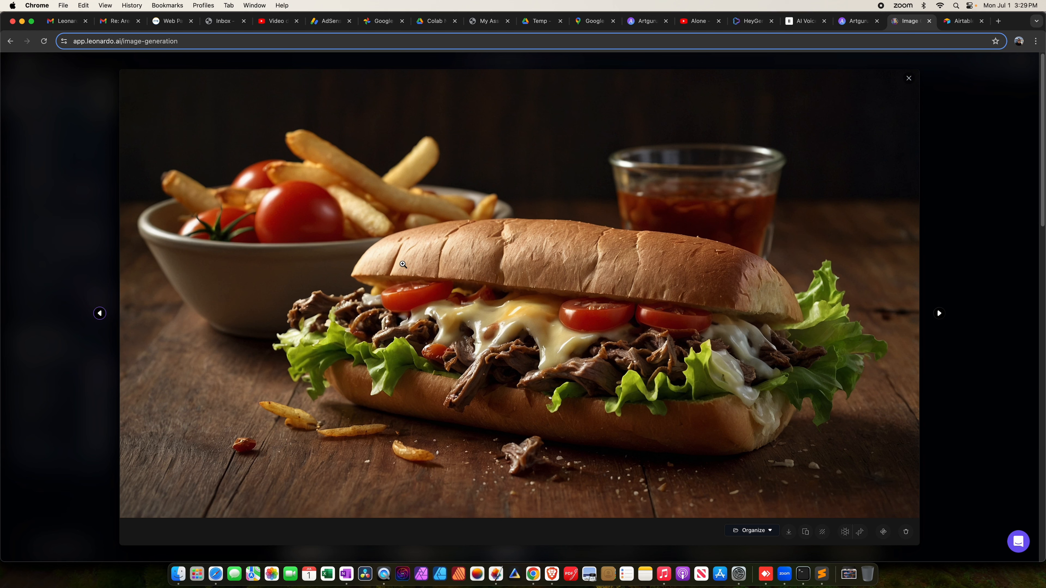
{"action": "key", "text": "Right"}
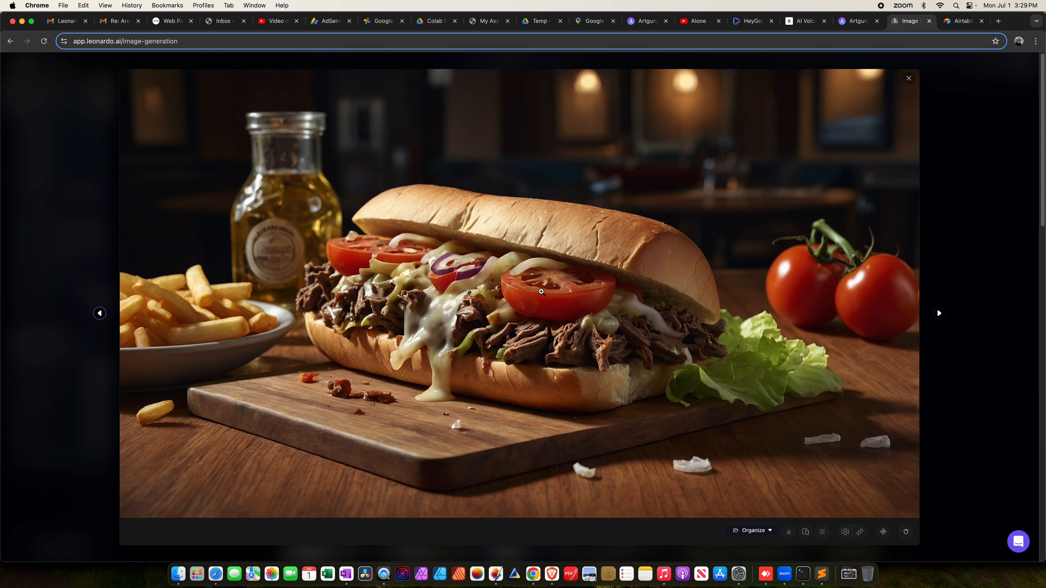
{"action": "key", "text": "Right"}
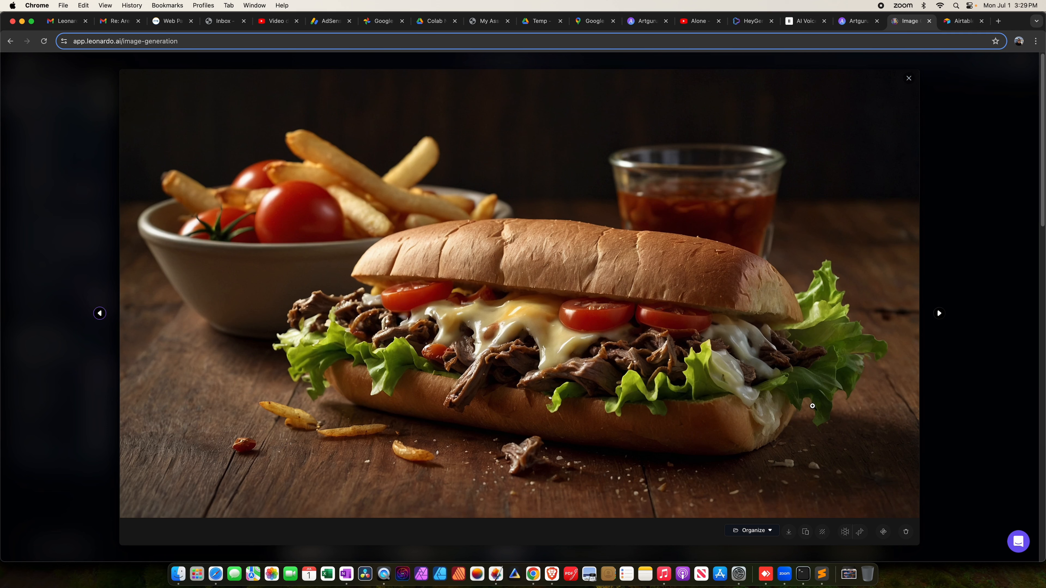
{"action": "key", "text": "Right"}
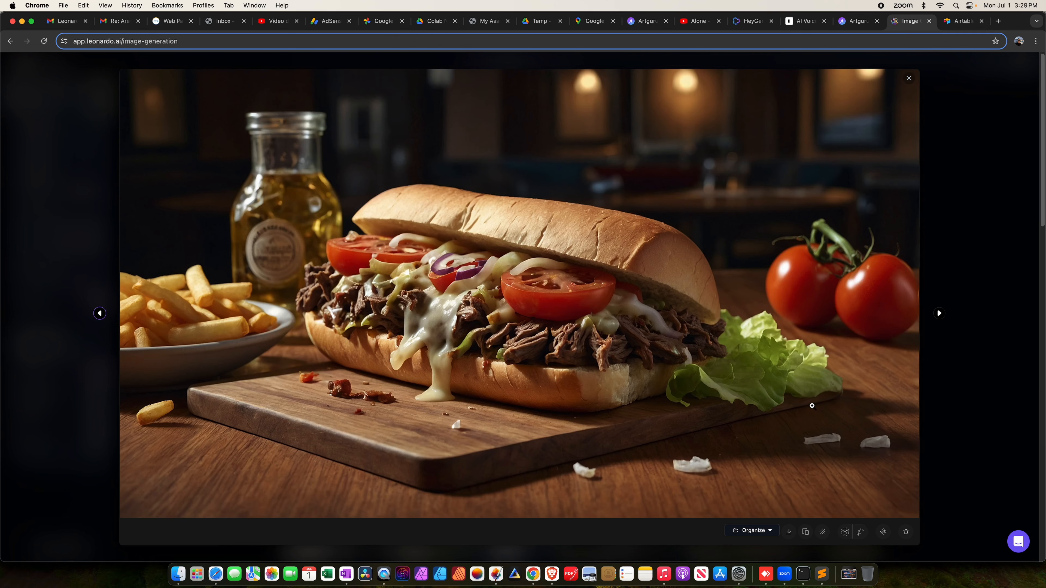
{"action": "key", "text": "Right"}
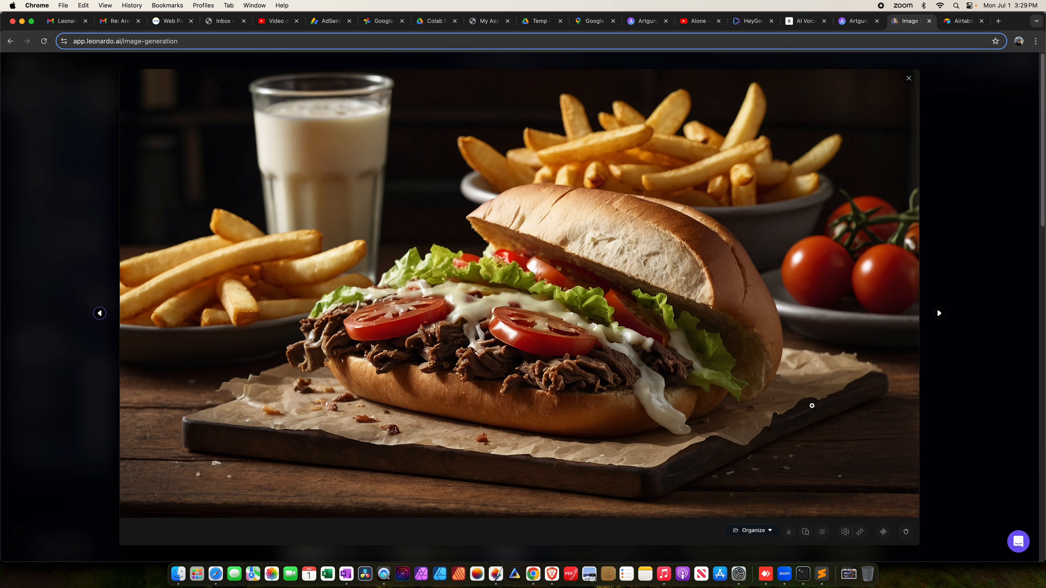
{"action": "key", "text": "Right"}
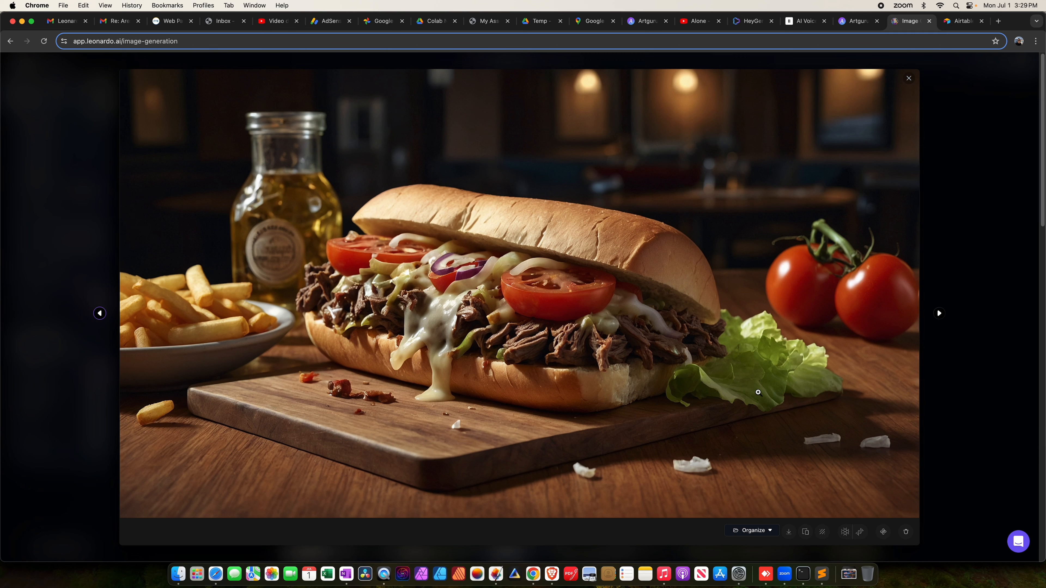
{"action": "key", "text": "Right"}
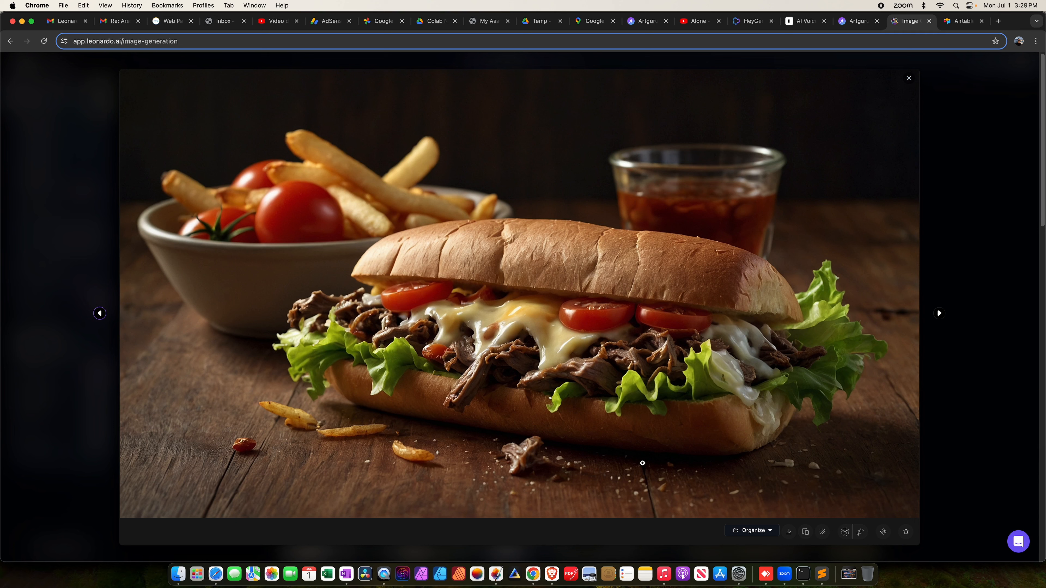
{"action": "key", "text": "Left"}
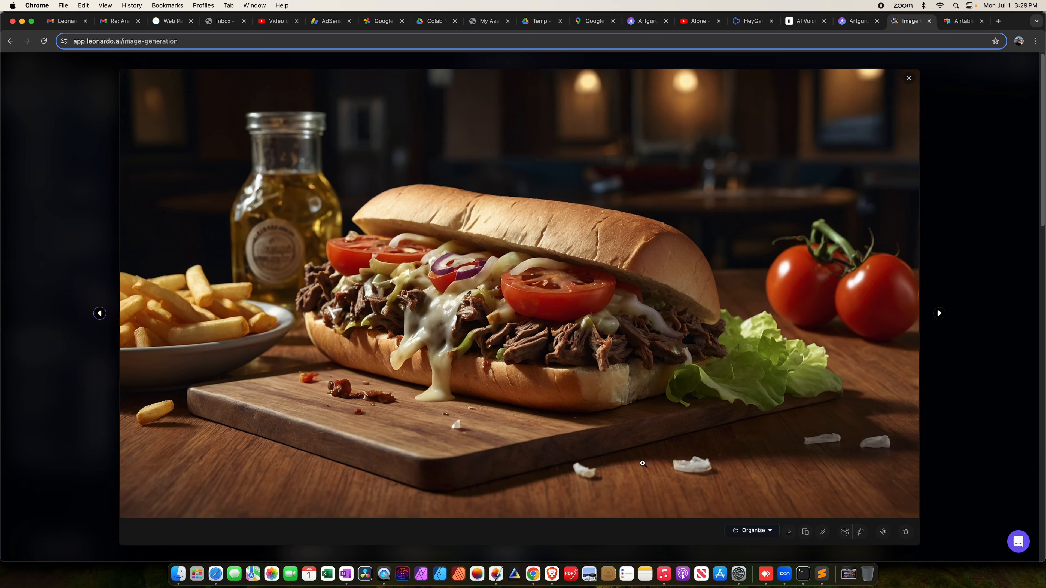
{"action": "key", "text": "Right"}
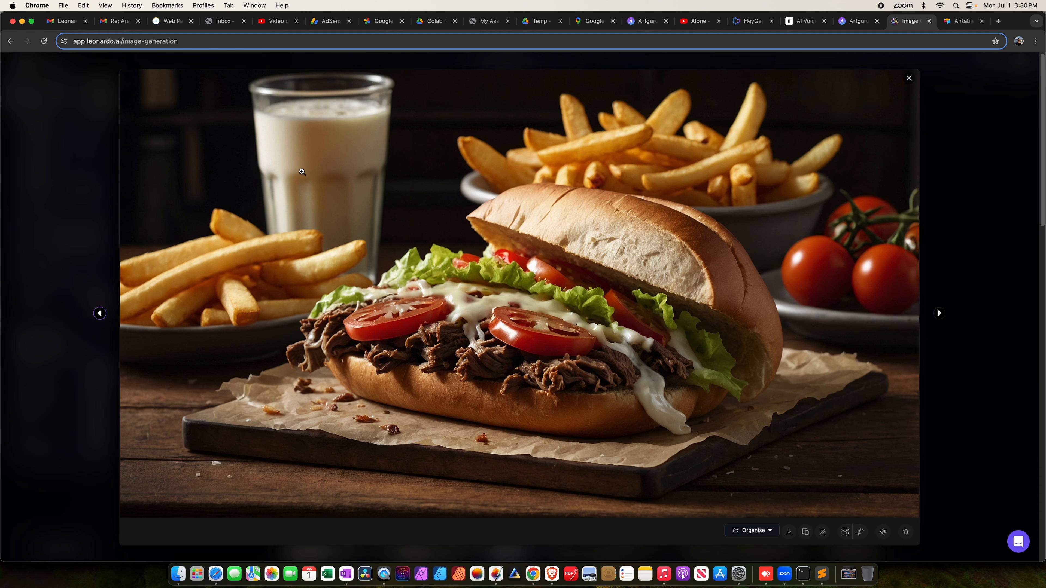
{"action": "key", "text": "Right"}
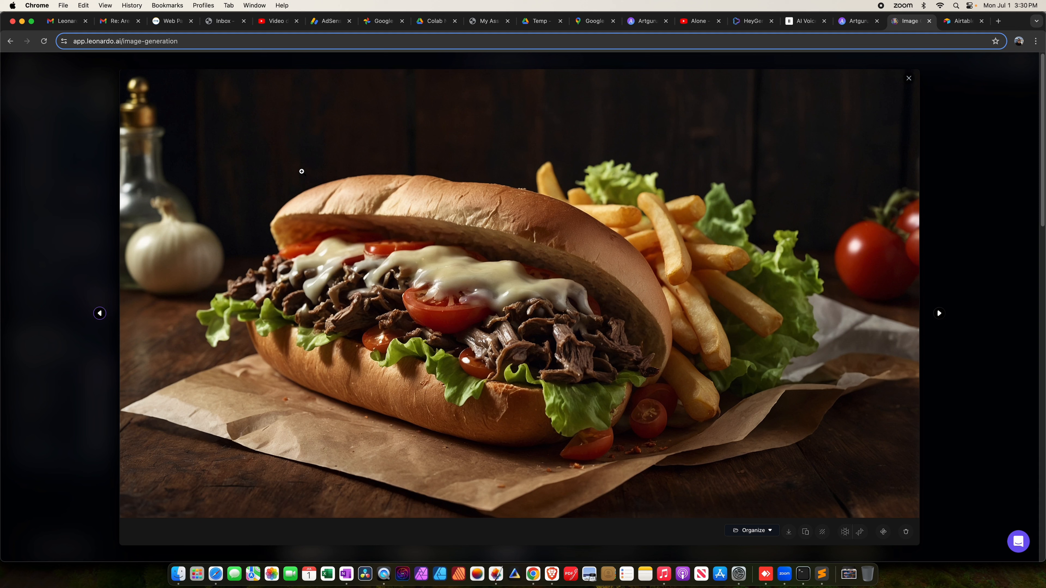
{"action": "left_click", "coordinate": [909, 79]}
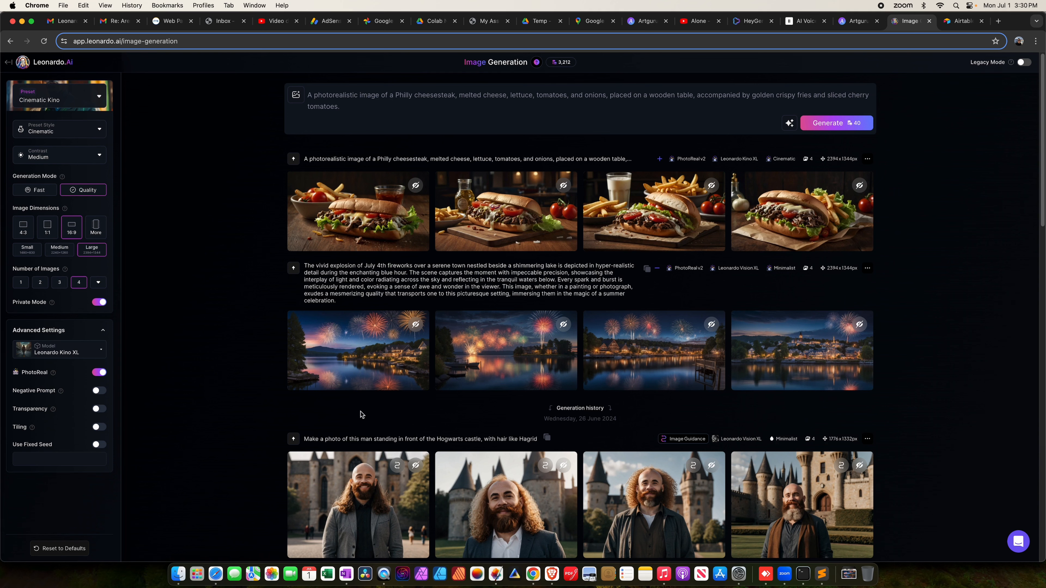
- Switch to Airtable, copy the full prompt about snowcapped mountains in Utah at blue hour, and close the record
{"action": "mouse_move", "coordinate": [384, 353]}
{"action": "left_click", "coordinate": [960, 21]}
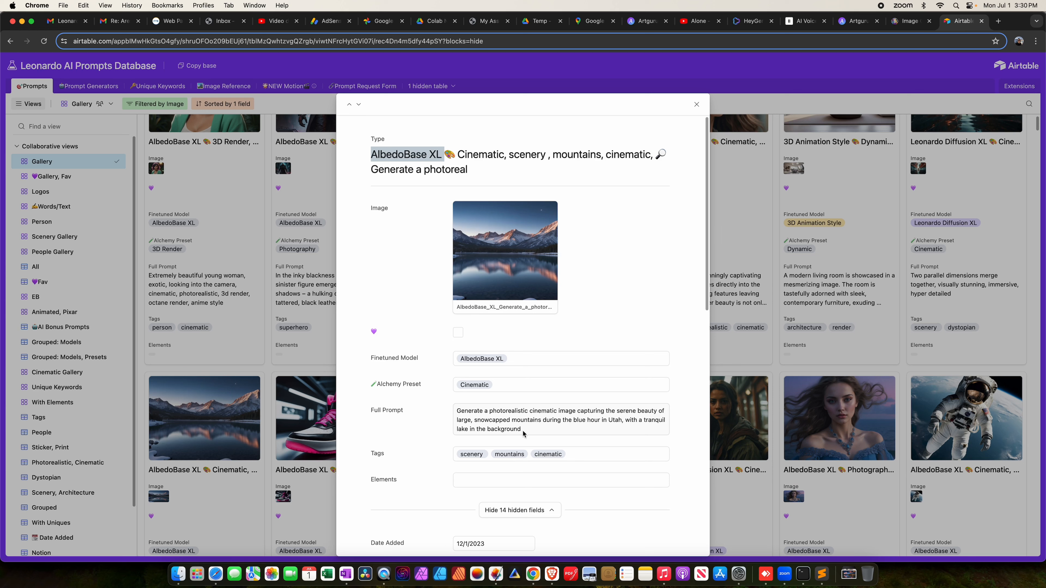
{"action": "left_click_drag", "start_coordinate": [531, 430], "coordinate": [433, 418]}
{"action": "key", "text": "super+c"}
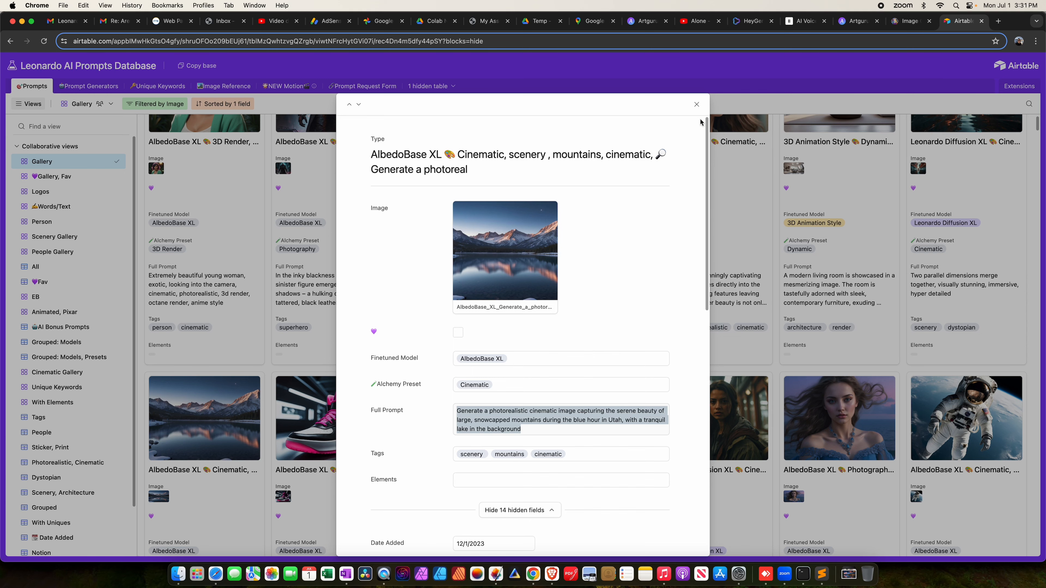
{"action": "left_click", "coordinate": [696, 104]}
- Switch to Leonardo.Ai, choose the Cinematic preset style, and select AlbedoBase XL as the model
{"action": "left_click", "coordinate": [910, 23]}
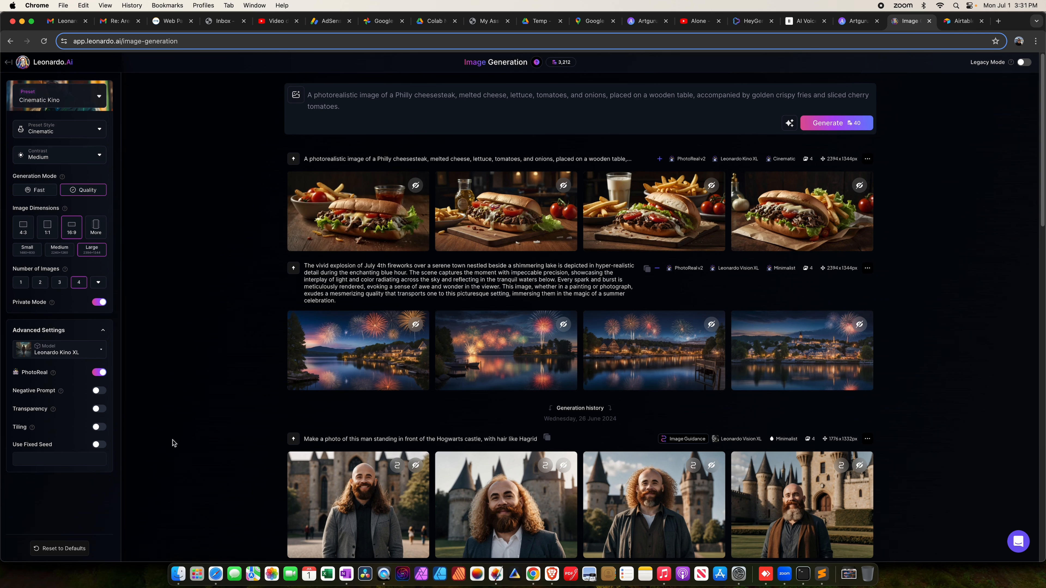
{"action": "left_click", "coordinate": [101, 101]}
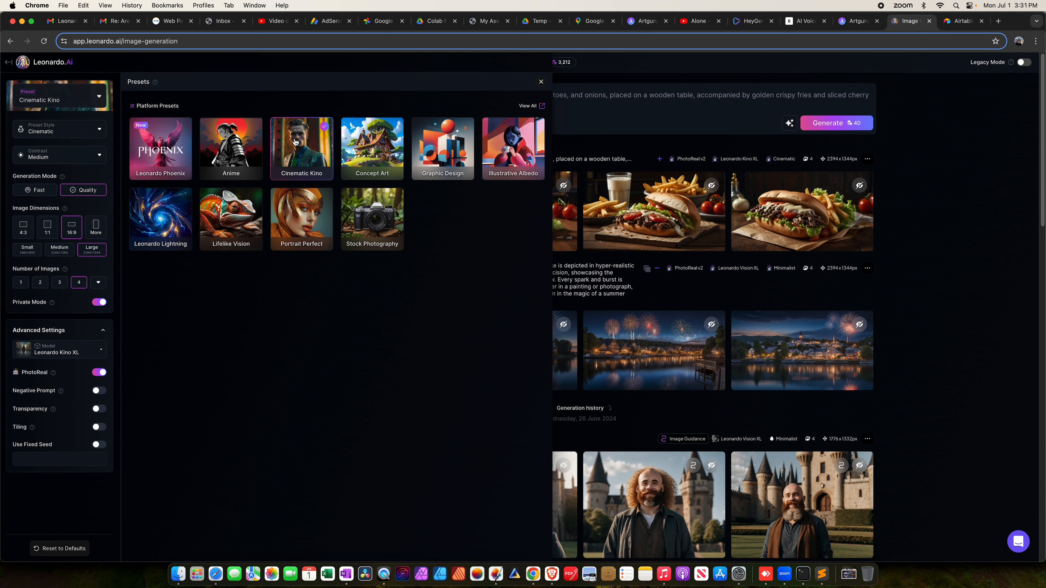
{"action": "left_click", "coordinate": [85, 132]}
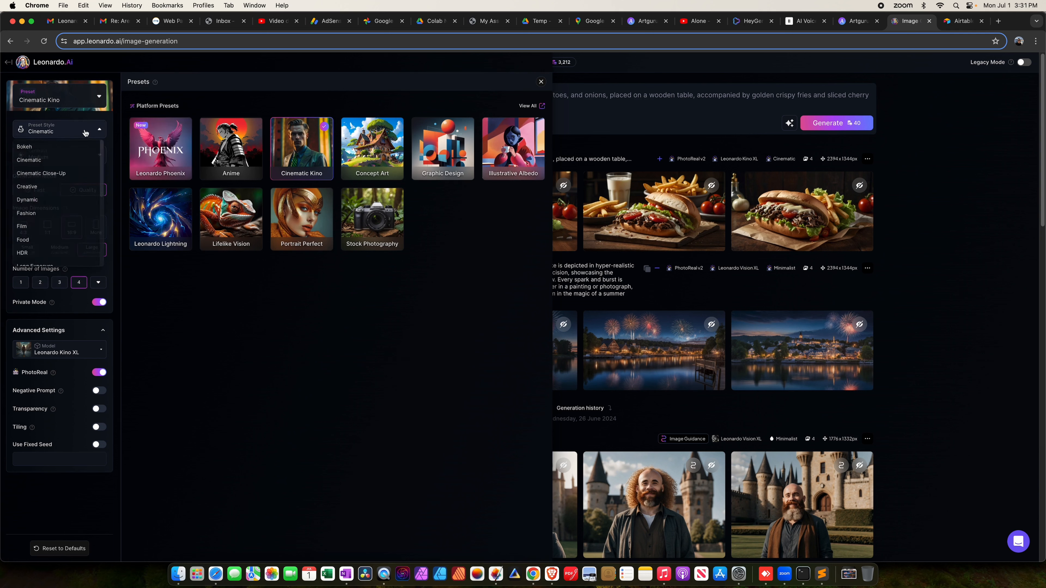
{"action": "left_click", "coordinate": [49, 161]}
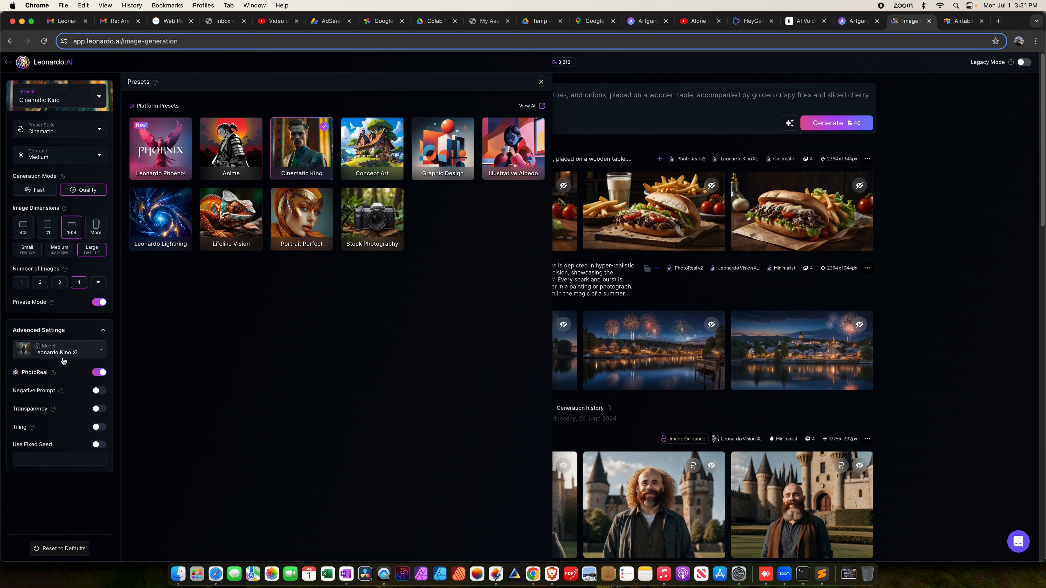
{"action": "left_click", "coordinate": [103, 354]}
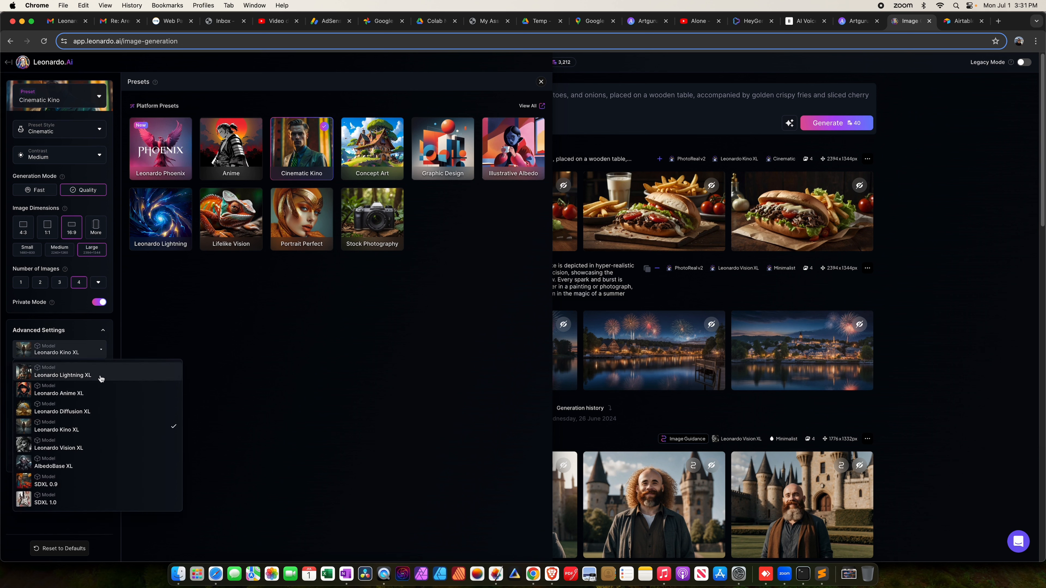
{"action": "left_click", "coordinate": [49, 465]}
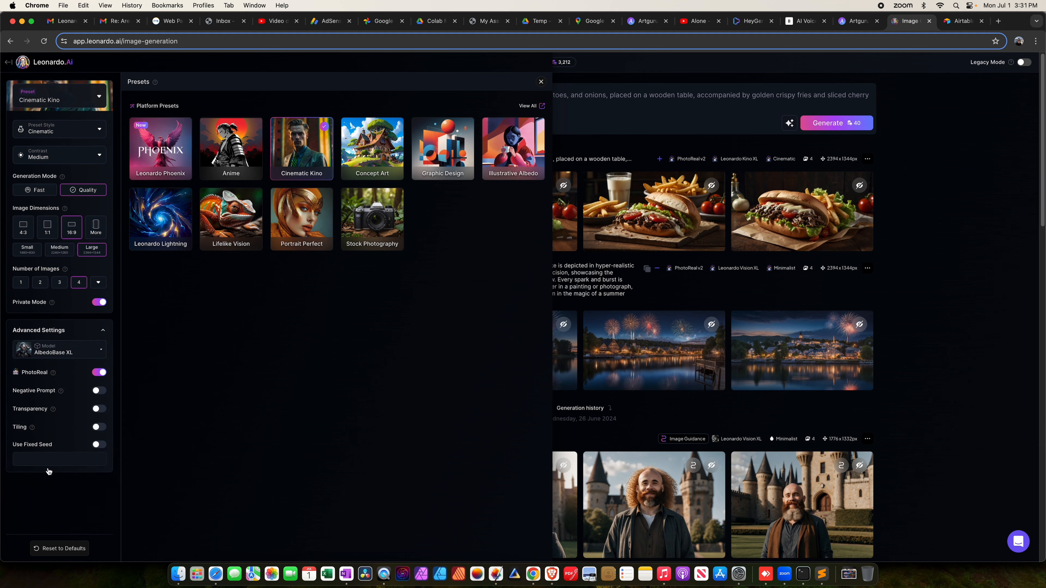
- Switch to Airtable, review the model, preset and full prompt of the snowy mountain lake record, and close it
{"action": "left_click", "coordinate": [961, 21]}
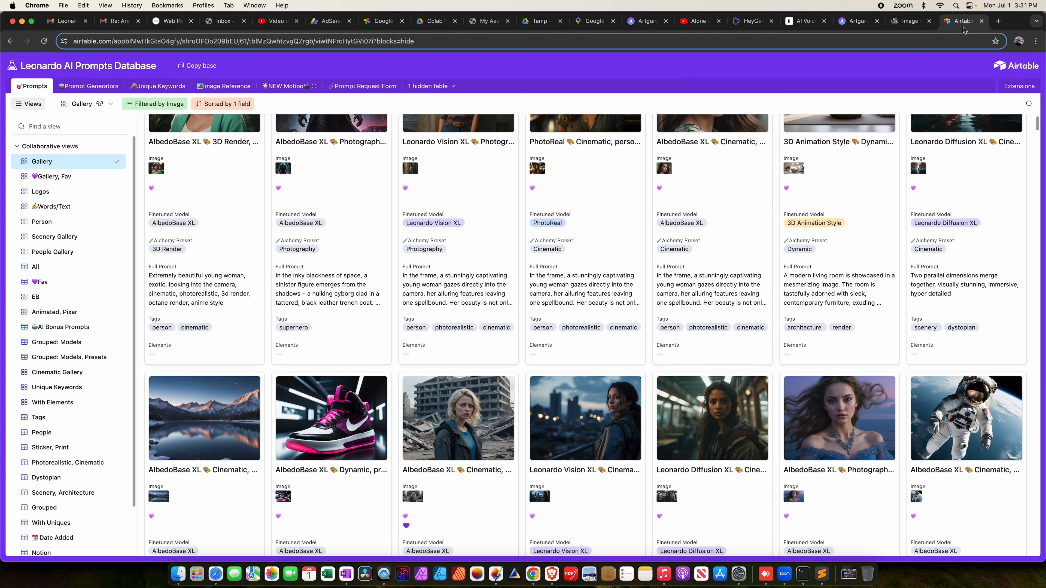
{"action": "left_click", "coordinate": [182, 410]}
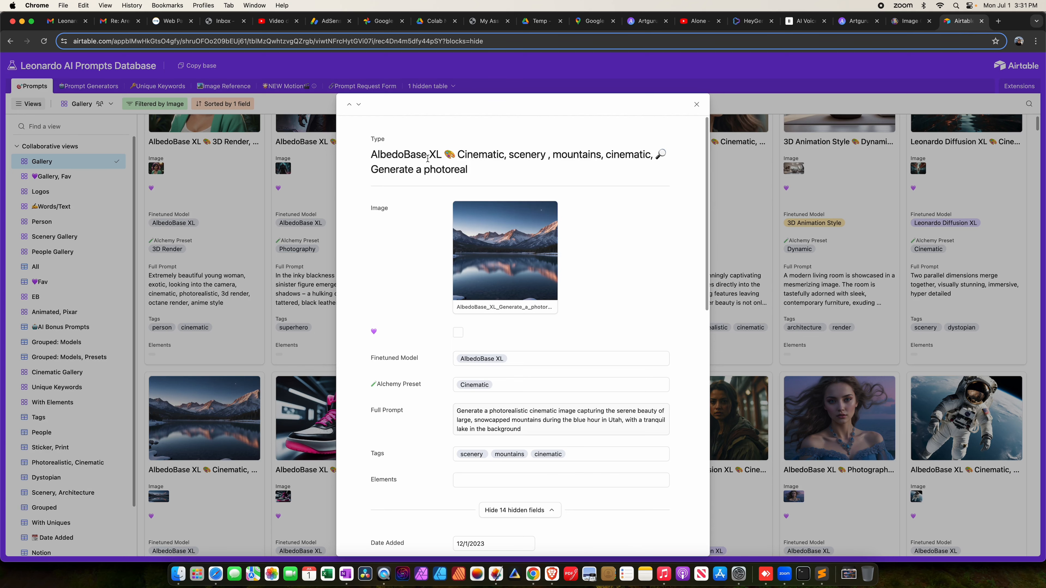
{"action": "left_click", "coordinate": [696, 104]}
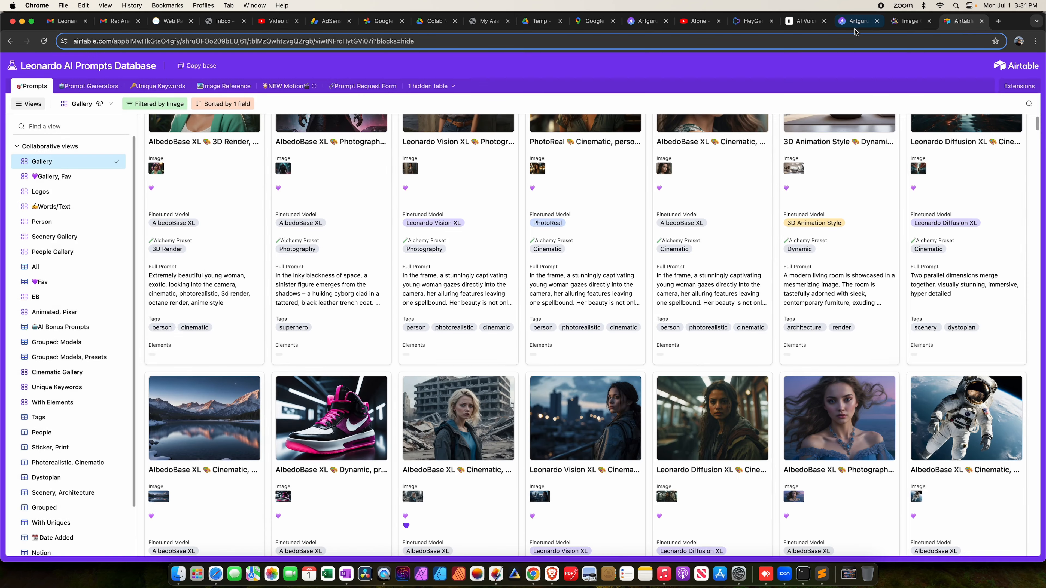
- Switch to Leonardo.Ai, close the presets, and replace the cheesesteak prompt with the copied Utah mountains prompt, without a blank first line
{"action": "left_click", "coordinate": [908, 23]}
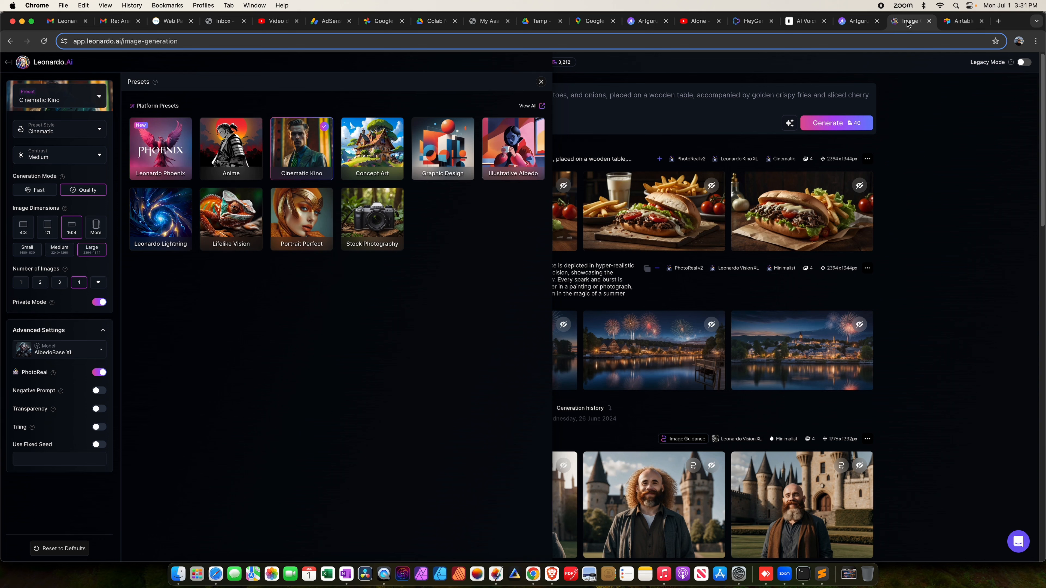
{"action": "left_click", "coordinate": [541, 83]}
{"action": "left_click", "coordinate": [504, 105]}
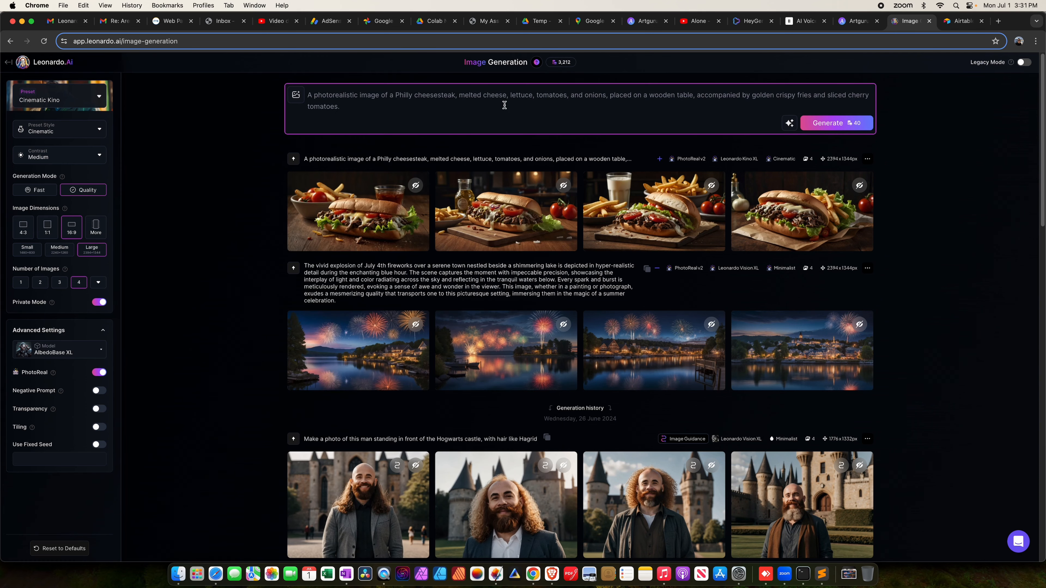
{"action": "key", "text": "super+a"}
{"action": "key", "text": "super+v"}
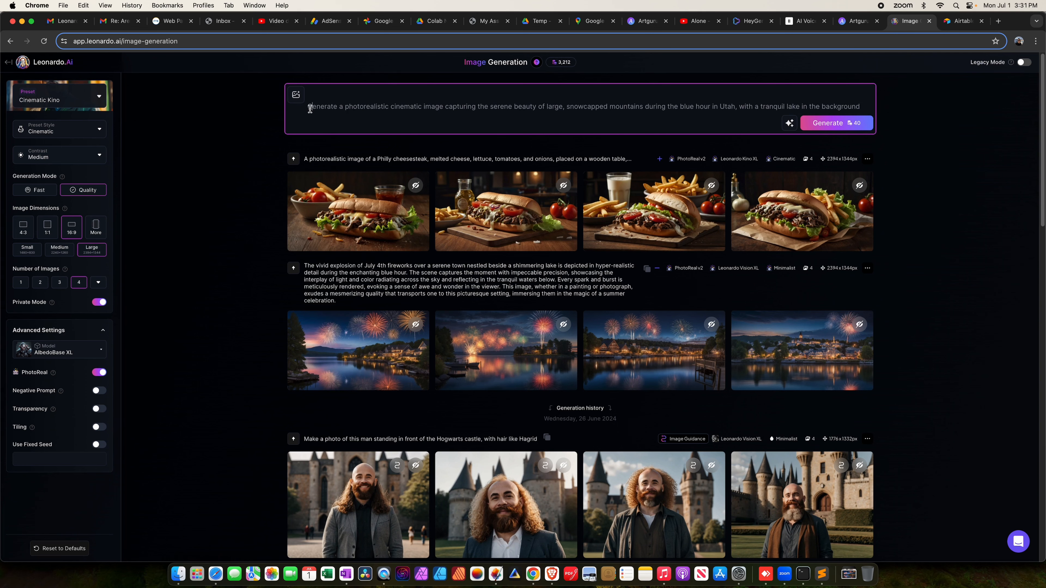
{"action": "key", "text": "Left"}
{"action": "key", "text": "BackSpace"}
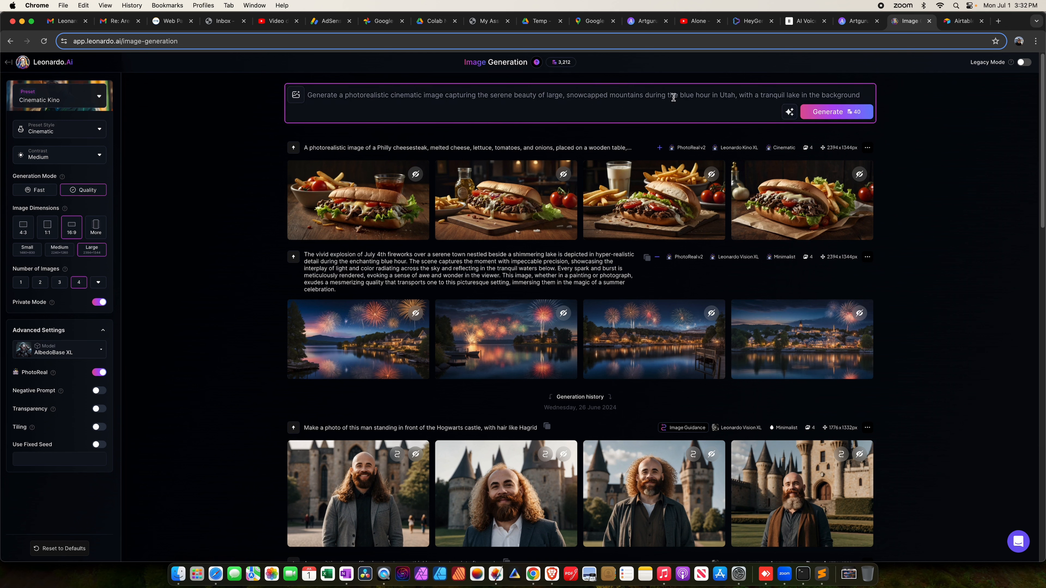
- Highlight "blue hour" in the prompt and generate the mountain lake images
{"action": "left_click_drag", "start_coordinate": [679, 95], "coordinate": [711, 95]}
{"action": "left_click", "coordinate": [832, 112]}
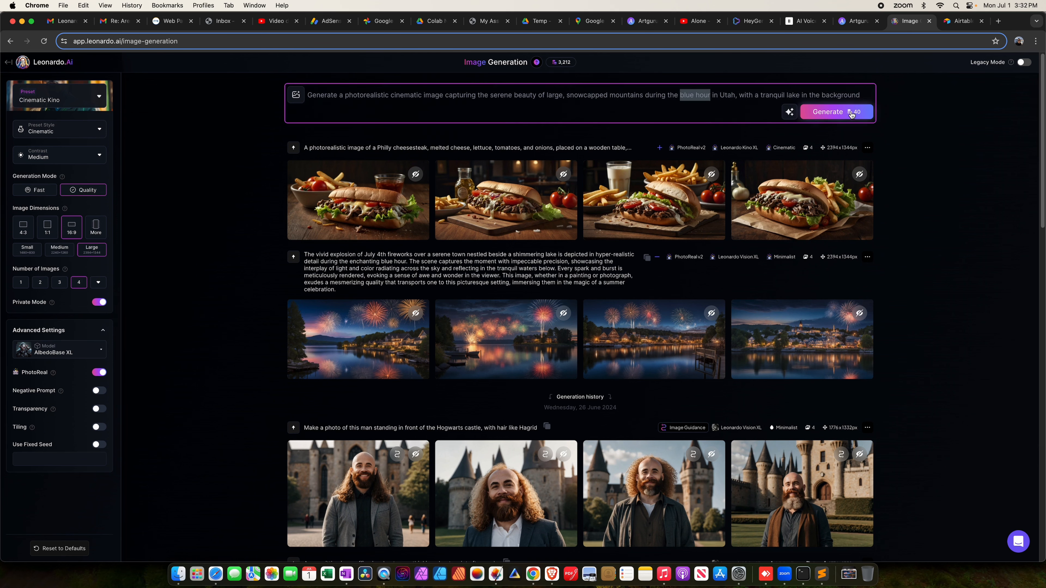
{"action": "mouse_move", "coordinate": [737, 293]}
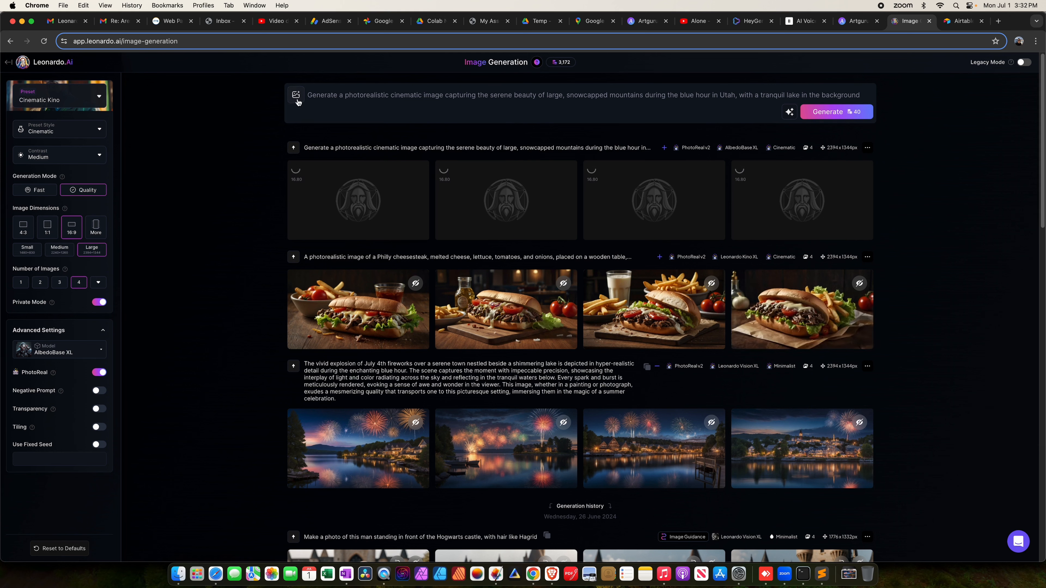
- Clear the mountain lake text from the image generation prompt
{"action": "left_click", "coordinate": [324, 96]}
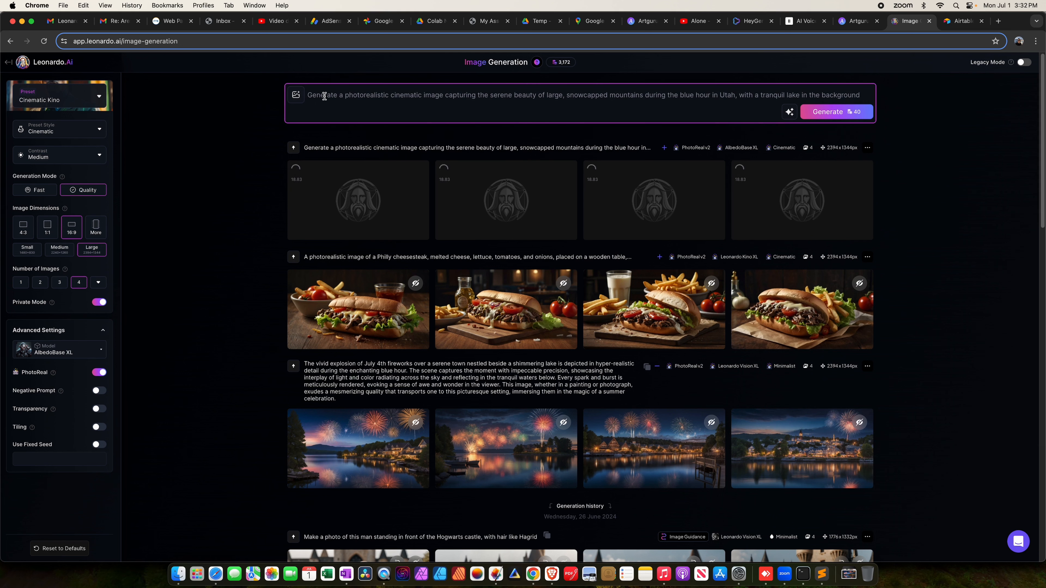
{"action": "key", "text": "super+a"}
{"action": "key", "text": "BackSpace"}
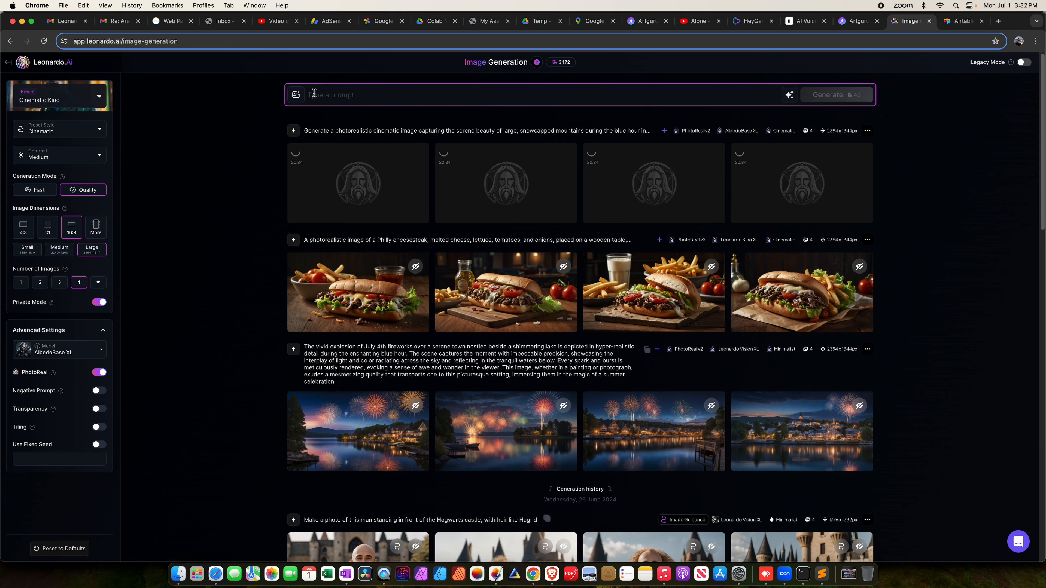
- Open the full set of image guidance options and confirm Character Reference as the way to use an image
{"action": "left_click", "coordinate": [296, 99]}
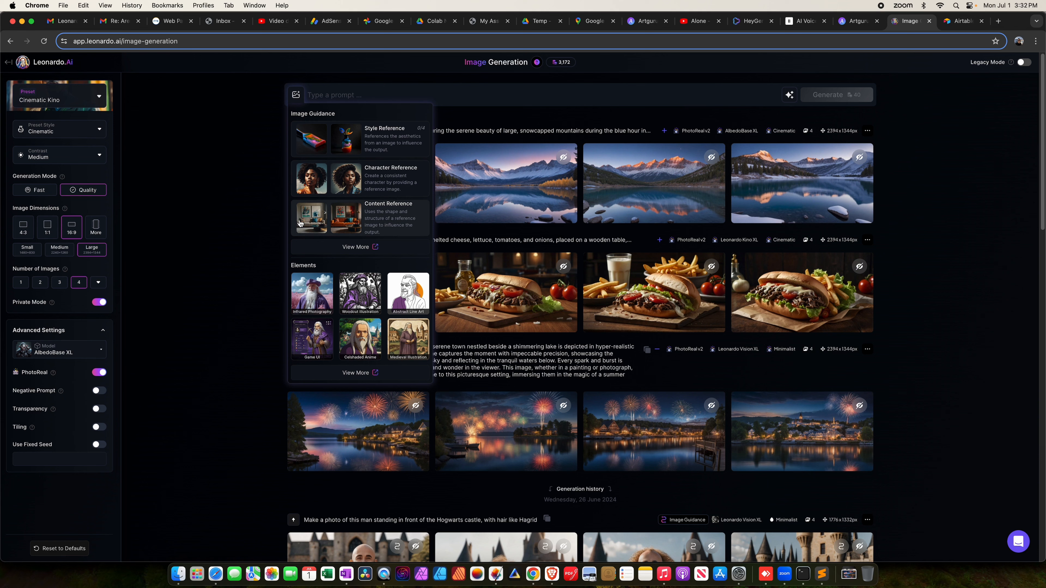
{"action": "left_click", "coordinate": [356, 247]}
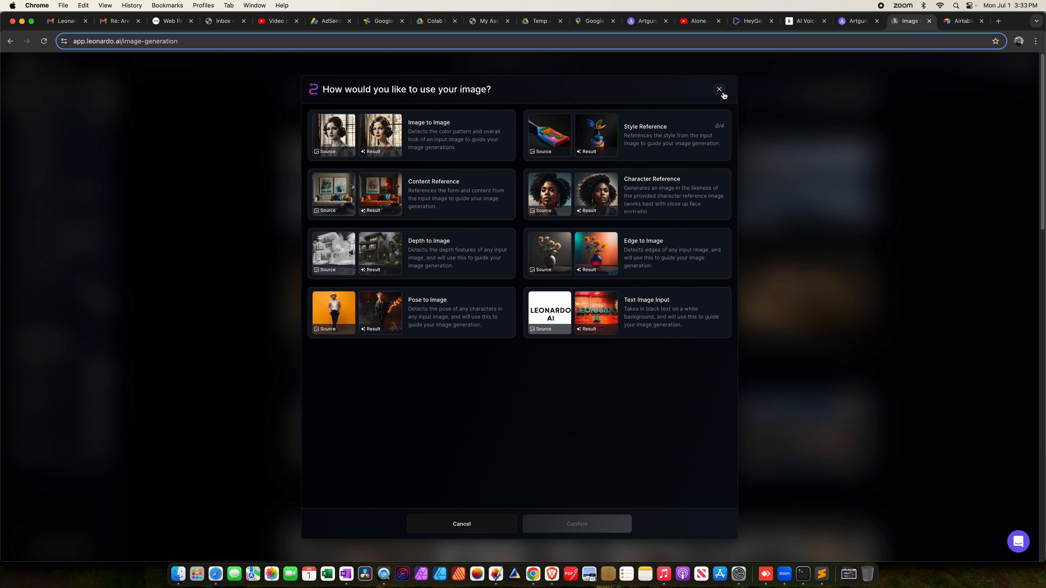
{"action": "left_click", "coordinate": [659, 195]}
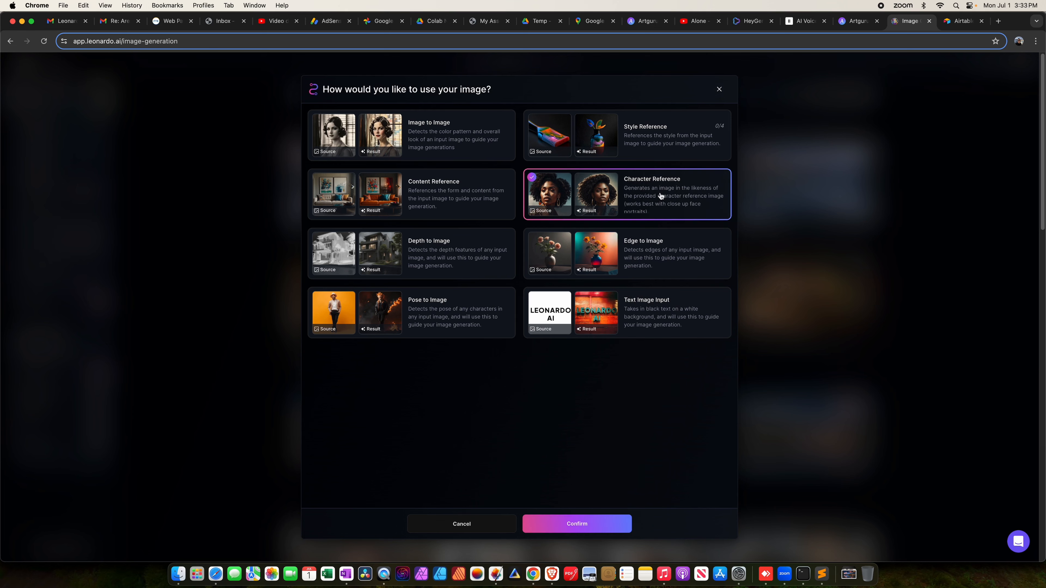
{"action": "left_click", "coordinate": [568, 523]}
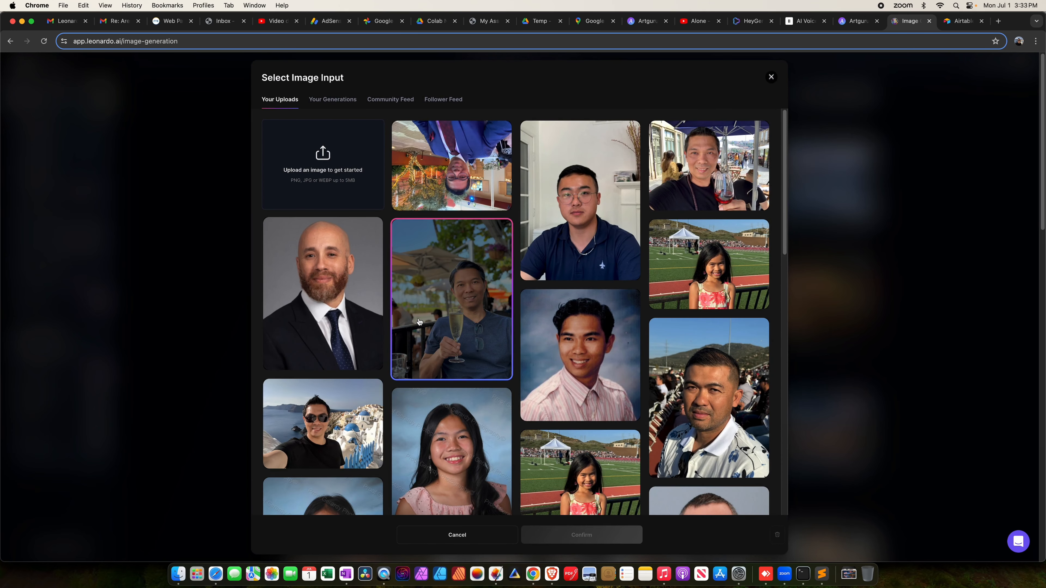
- Browse the uploaded photos and use the portrait of the man in a black shirt against a grey wall as the character reference
{"action": "scroll", "coordinate": [571, 333], "scroll_direction": "down", "scroll_amount": 3}
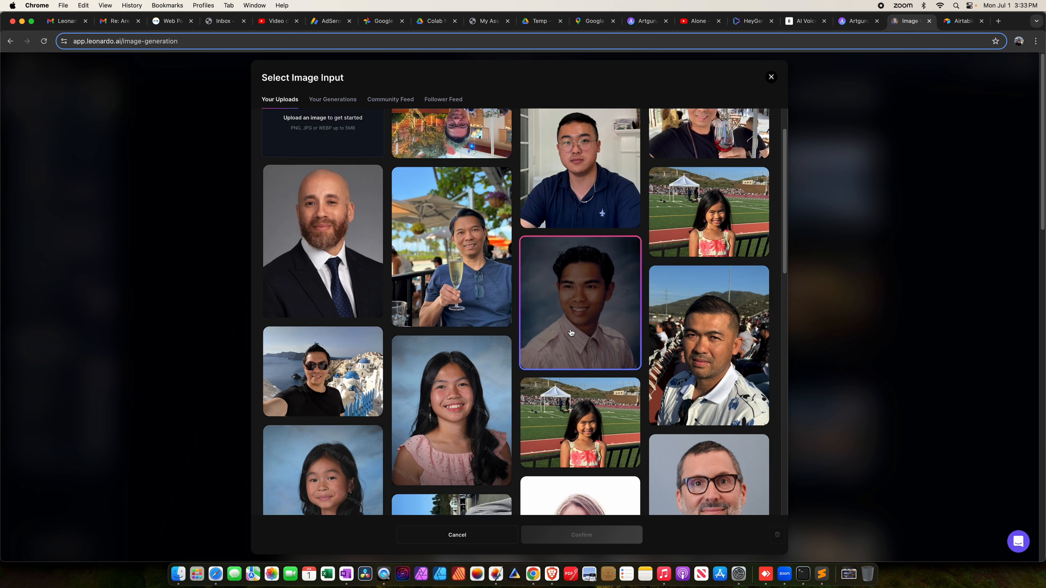
{"action": "scroll", "coordinate": [571, 333], "scroll_direction": "down", "scroll_amount": 15}
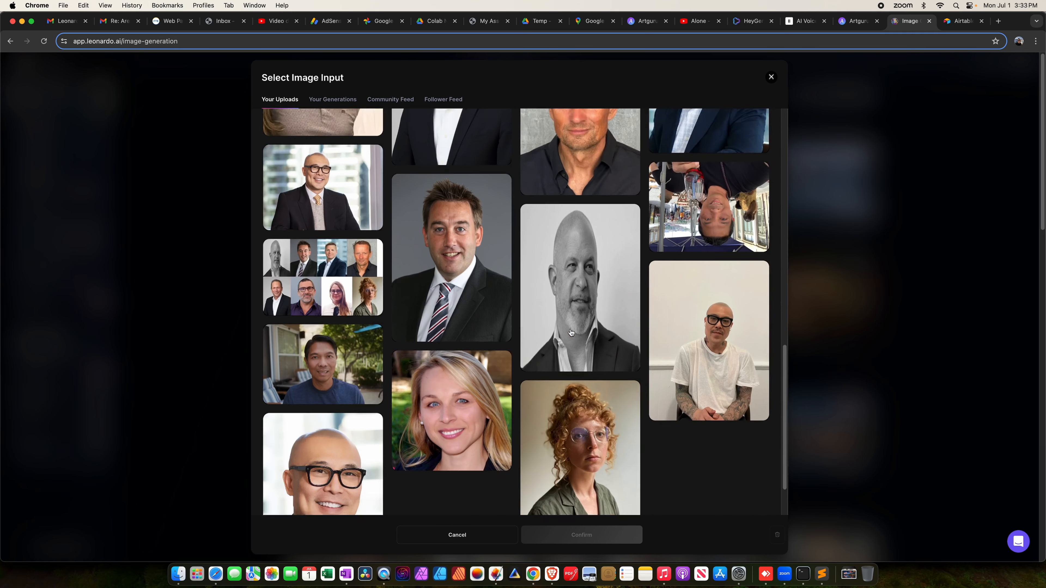
{"action": "scroll", "coordinate": [570, 332], "scroll_direction": "up", "scroll_amount": 20}
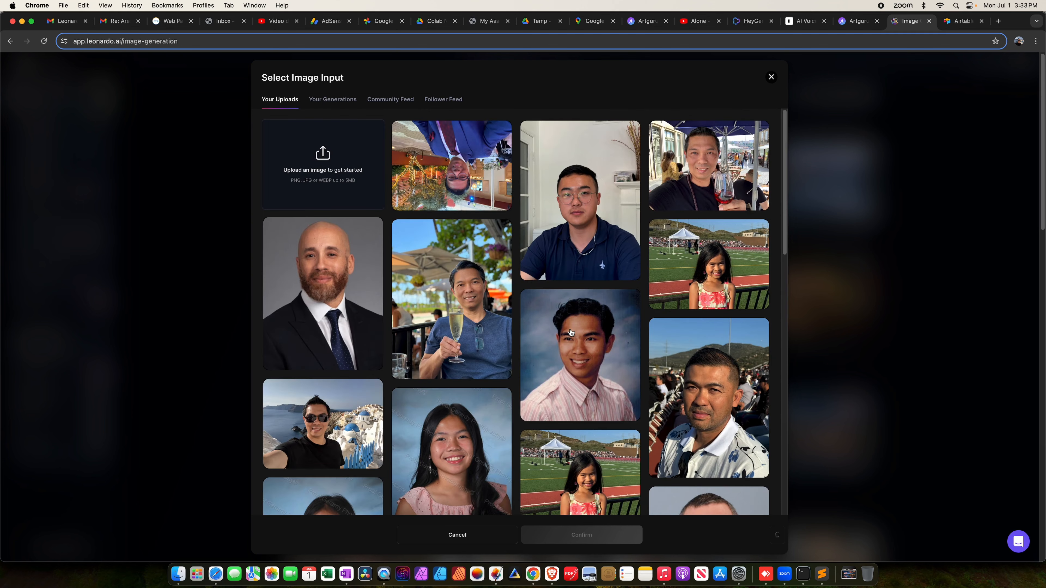
{"action": "scroll", "coordinate": [570, 332], "scroll_direction": "down", "scroll_amount": 8}
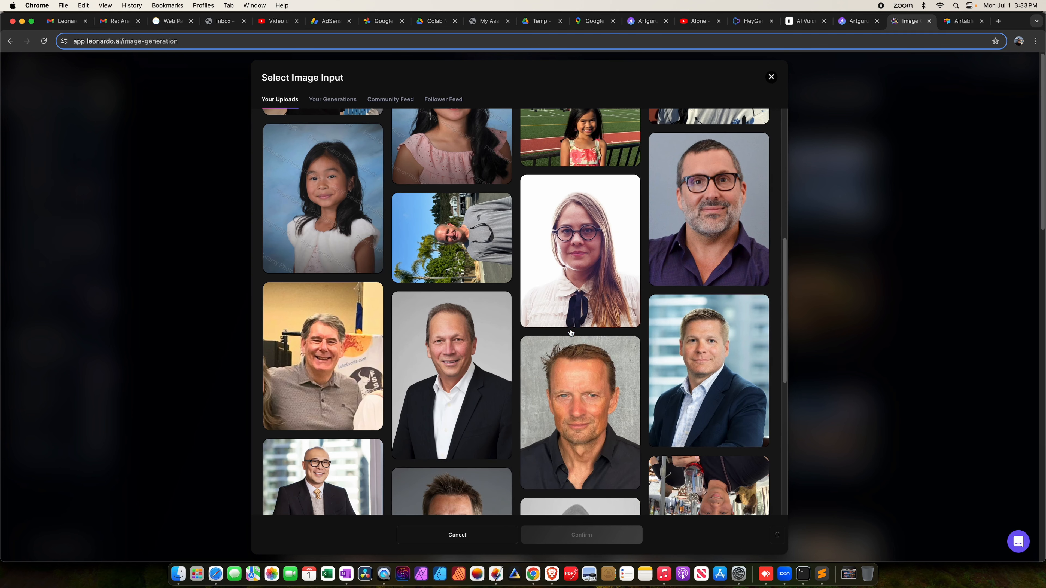
{"action": "left_click", "coordinate": [604, 406]}
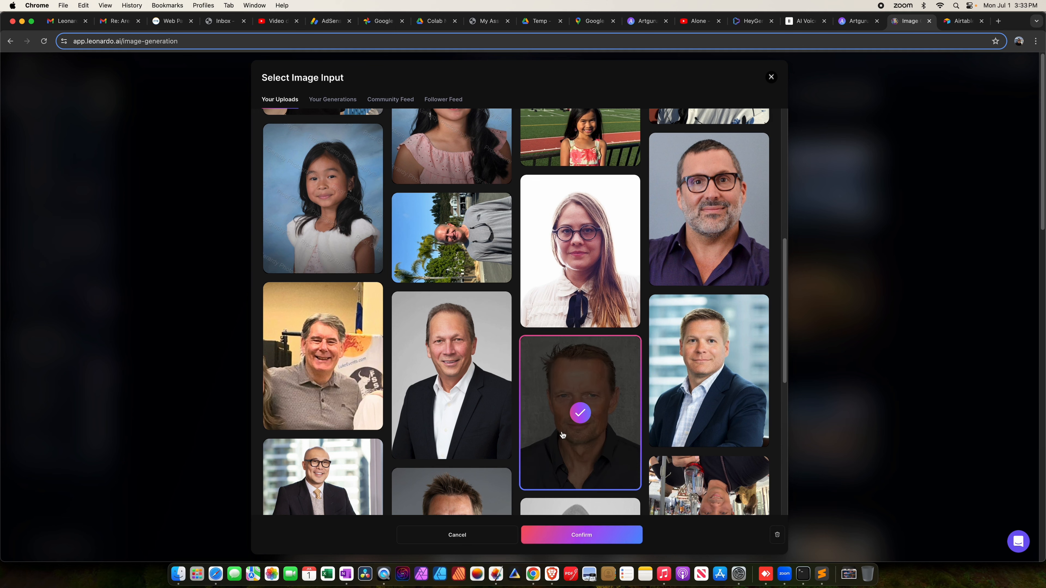
{"action": "left_click", "coordinate": [565, 540]}
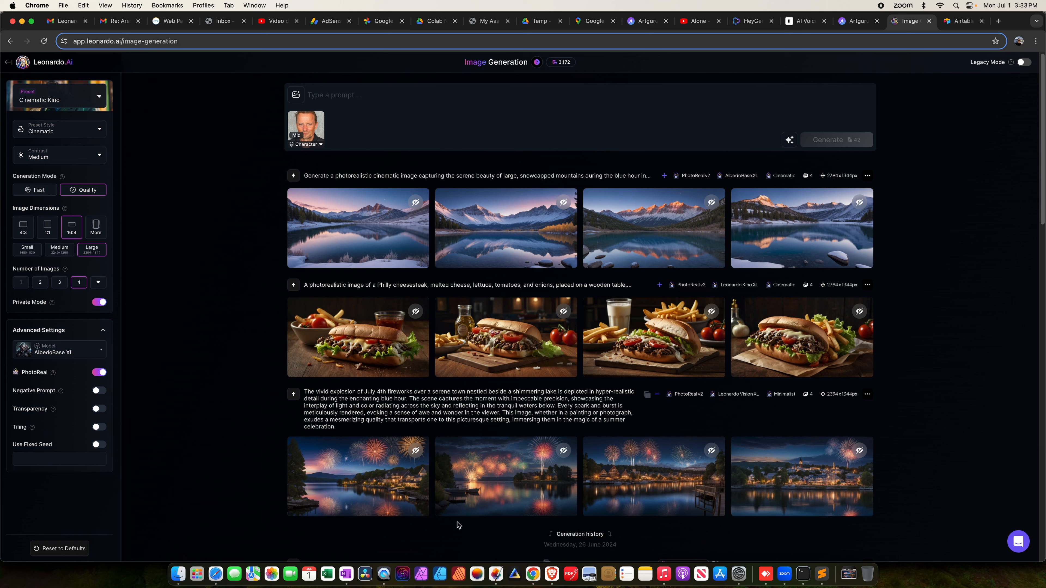
- Change the generation model to Leonardo Kino XL
{"action": "mouse_move", "coordinate": [400, 500]}
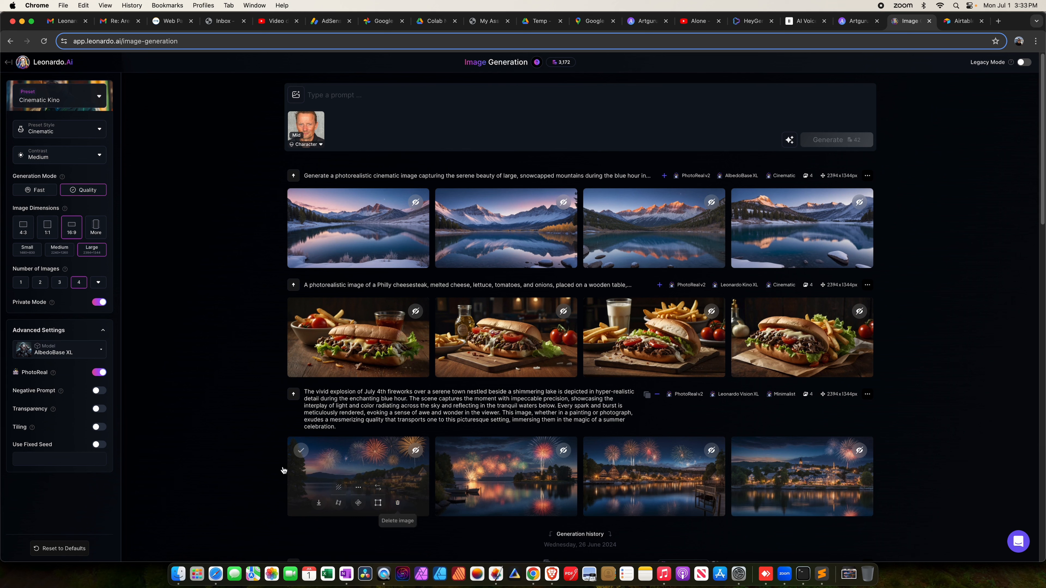
{"action": "left_click", "coordinate": [71, 354]}
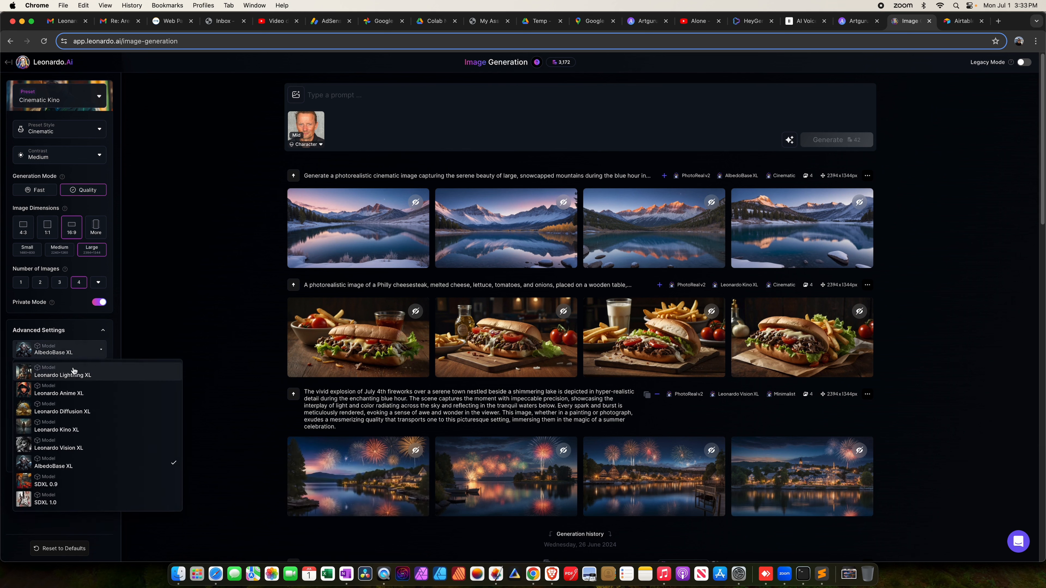
{"action": "left_click", "coordinate": [59, 431]}
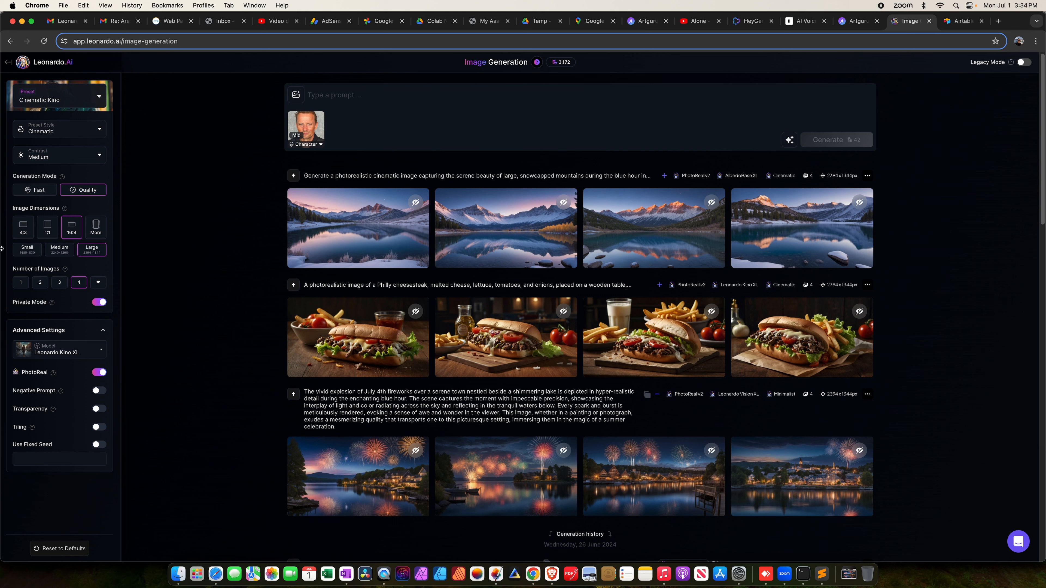
- Write the prompt "Create an image of this man, standing in front of a European hotel as a character in a Wes Anderson film, wearing a Wes Anderson"
{"action": "left_click", "coordinate": [350, 98]}
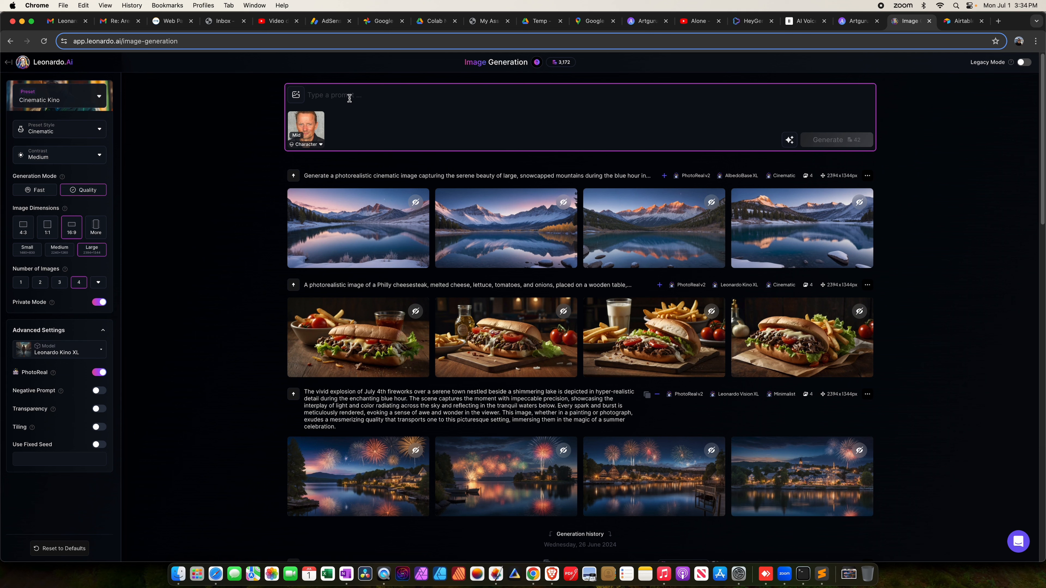
{"action": "type", "text": "Create an "}
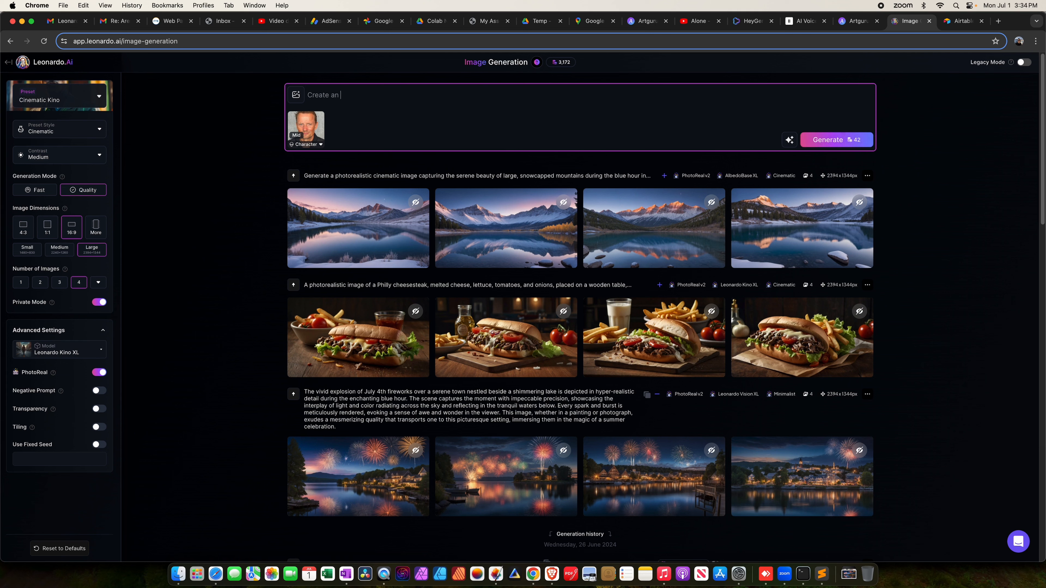
{"action": "type", "text": "image of this man"}
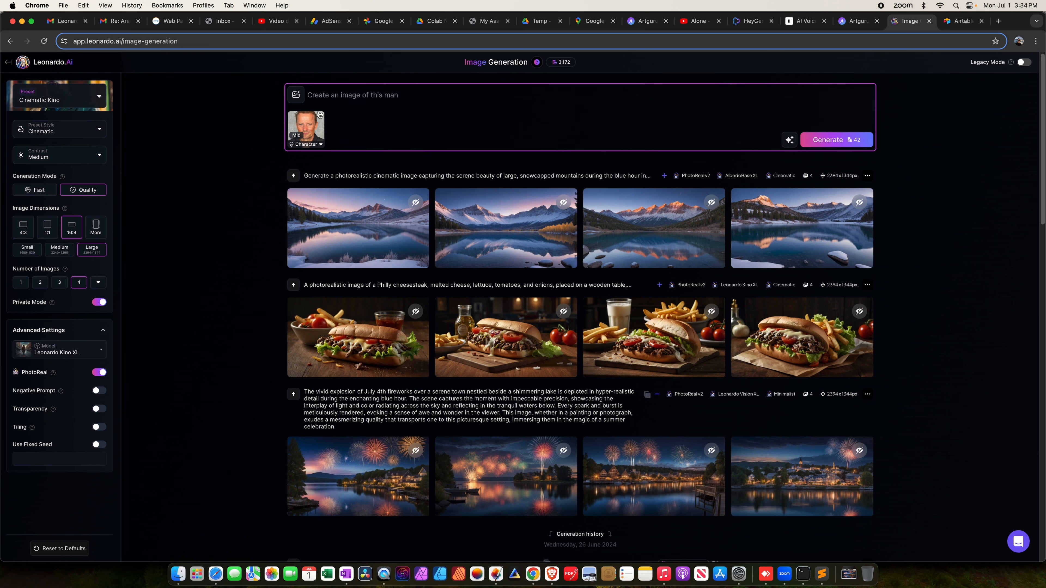
{"action": "mouse_move", "coordinate": [312, 133]}
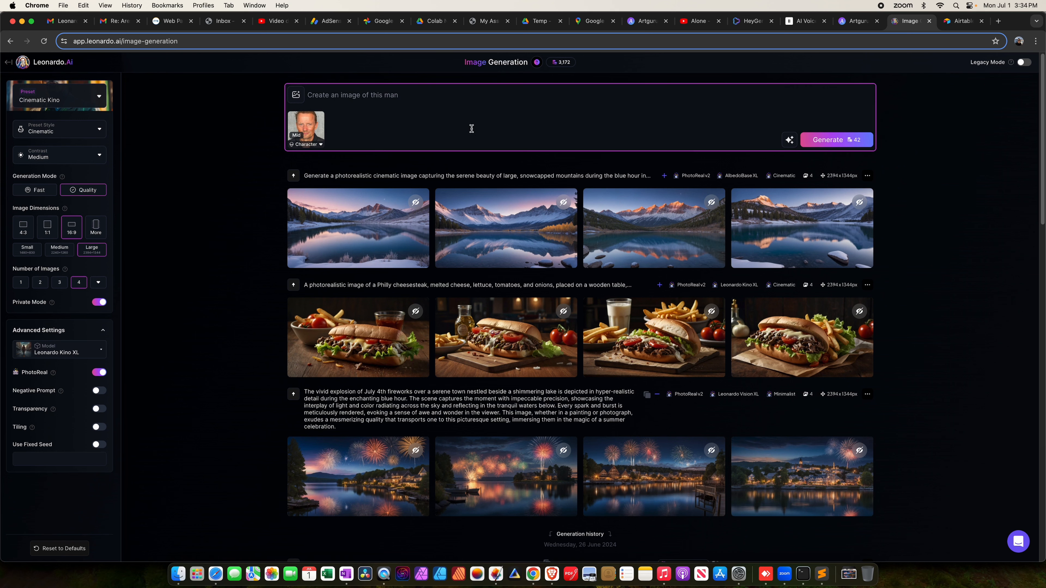
{"action": "type", "text": "n, standing in front of a European hotel as a charac"}
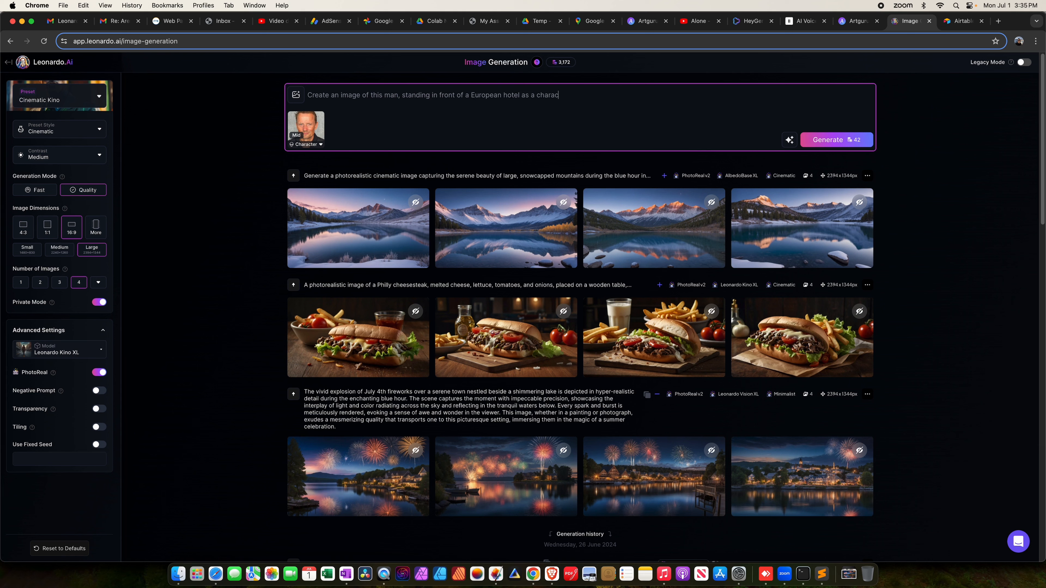
{"action": "type", "text": "ter in a Wes Anderson film, wearing a Wes Anderson"}
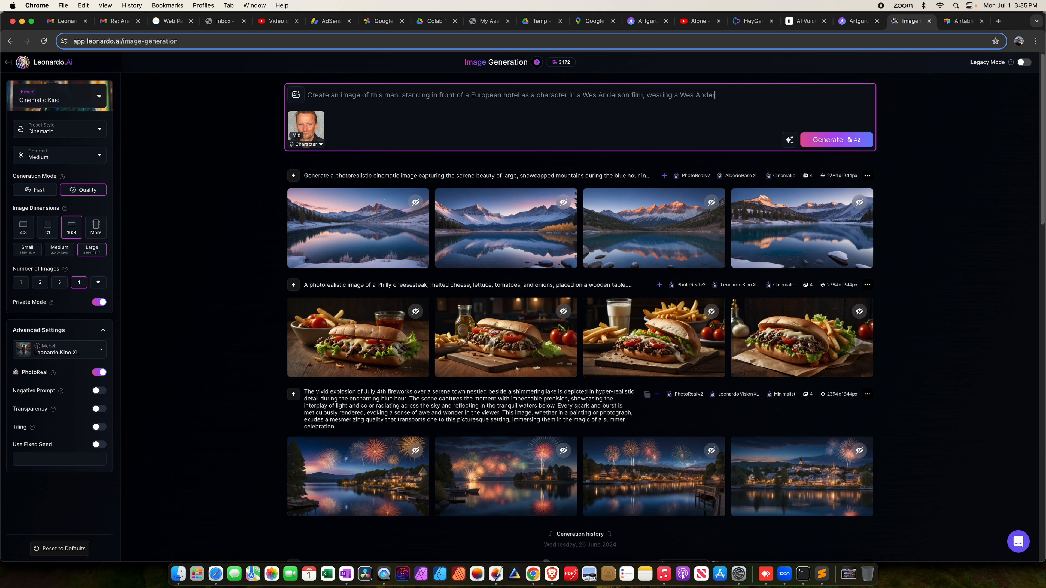
- Complete the prompt with "outfit, Wes Anderson style" and generate the images
{"action": "type", "text": " outfit"}
{"action": "type", "text": ", Wes Anderson style"}
{"action": "left_click", "coordinate": [839, 144]}
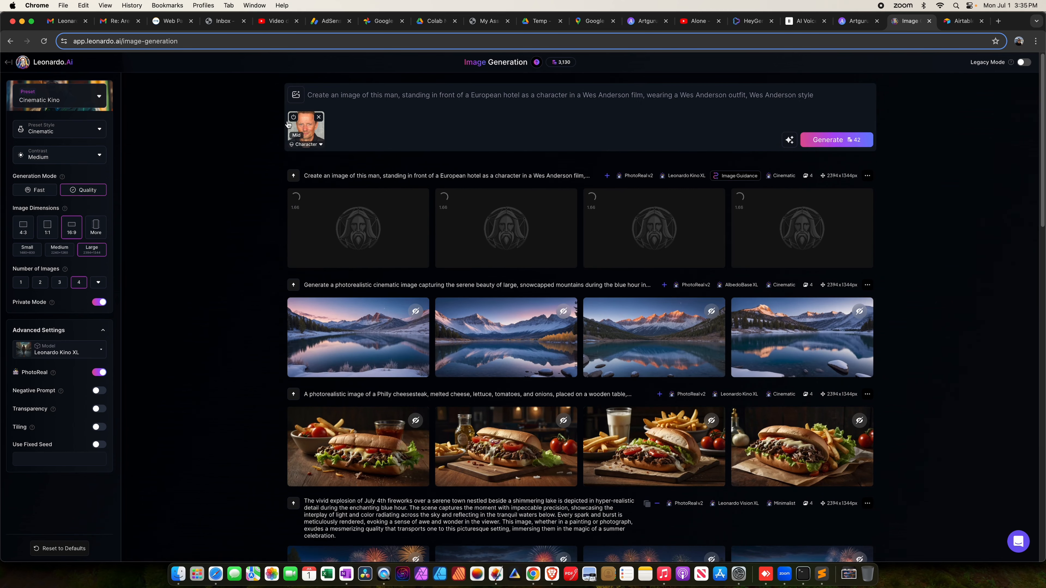
- Remove the character reference photo and clear the Wes Anderson prompt
{"action": "left_click", "coordinate": [317, 116]}
{"action": "left_click_drag", "start_coordinate": [817, 96], "coordinate": [404, 80]}
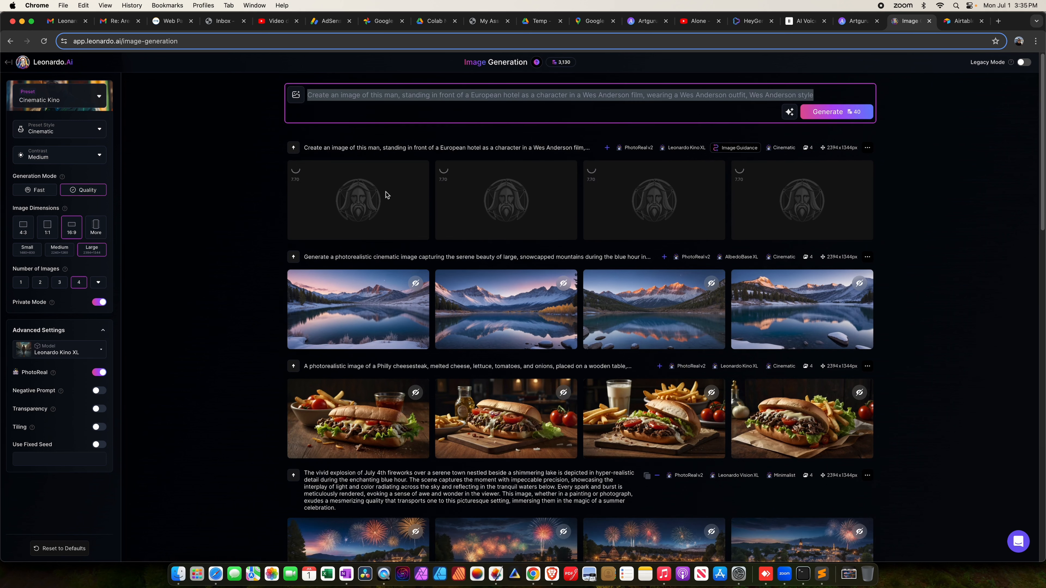
{"action": "key", "text": "BackSpace"}
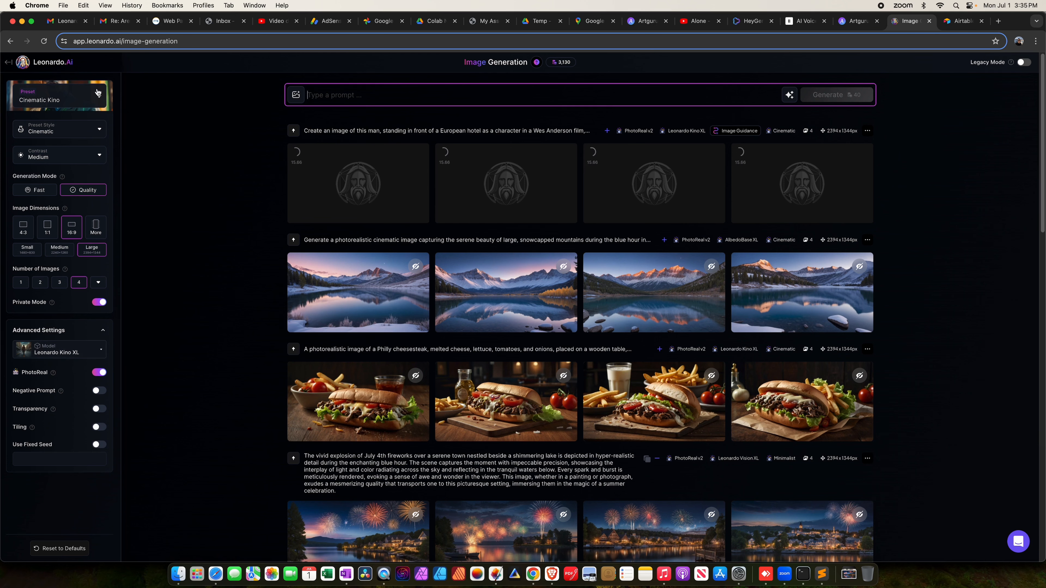
- Switch the generation preset to Lifelike Vision and close the presets
{"action": "left_click", "coordinate": [100, 99]}
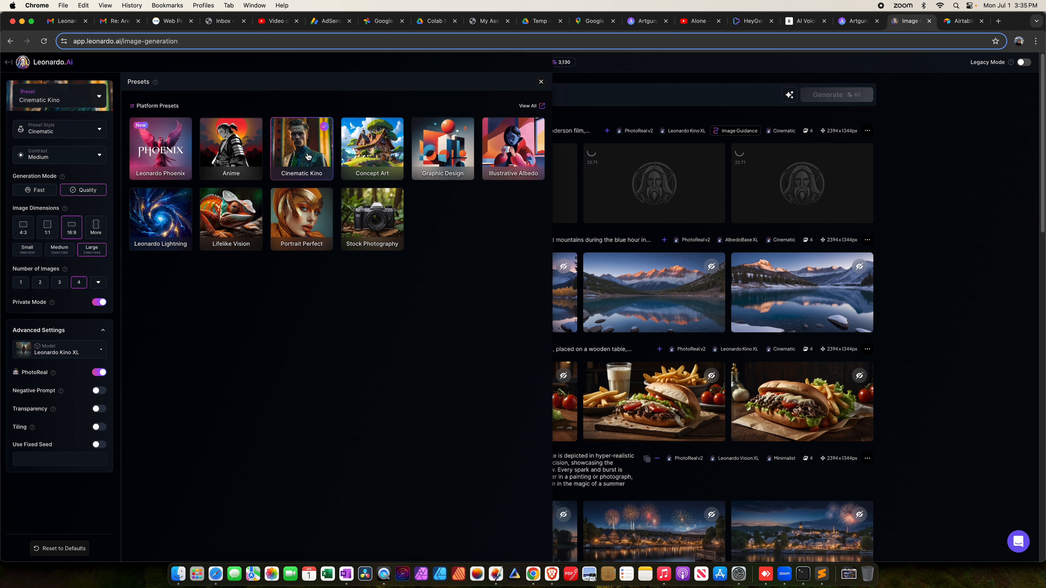
{"action": "left_click", "coordinate": [221, 231]}
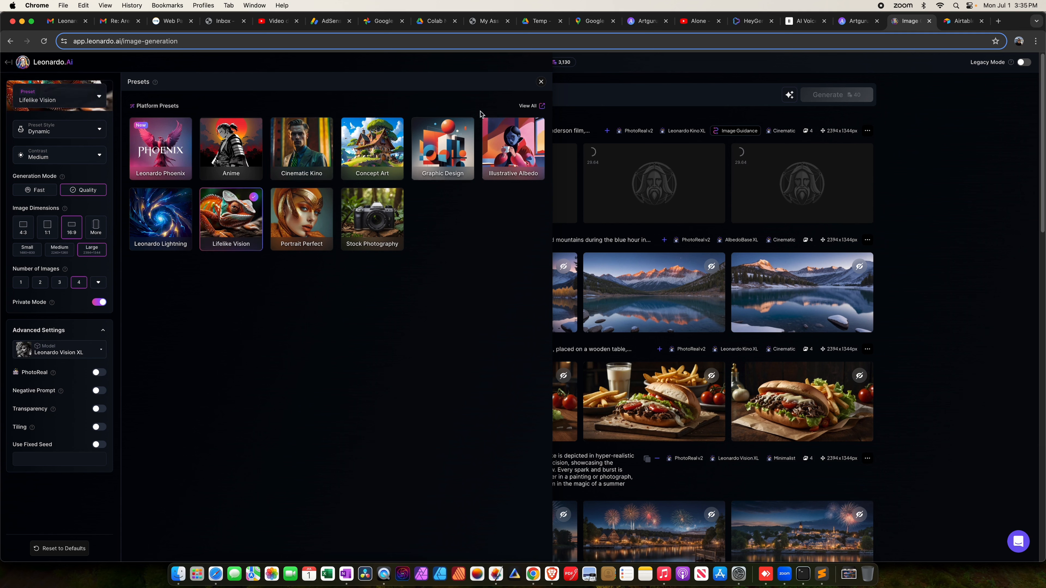
{"action": "left_click", "coordinate": [541, 82]}
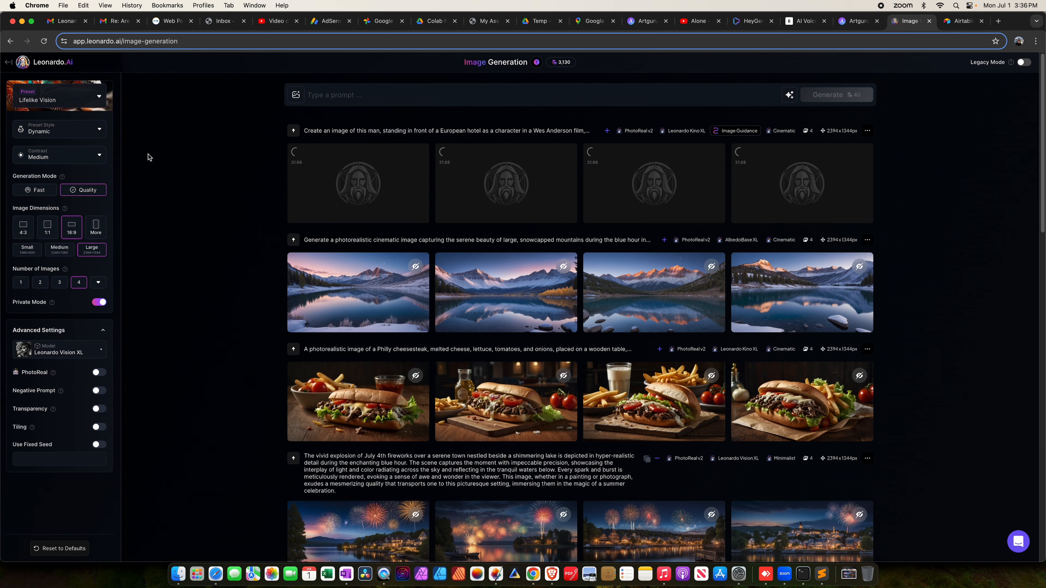